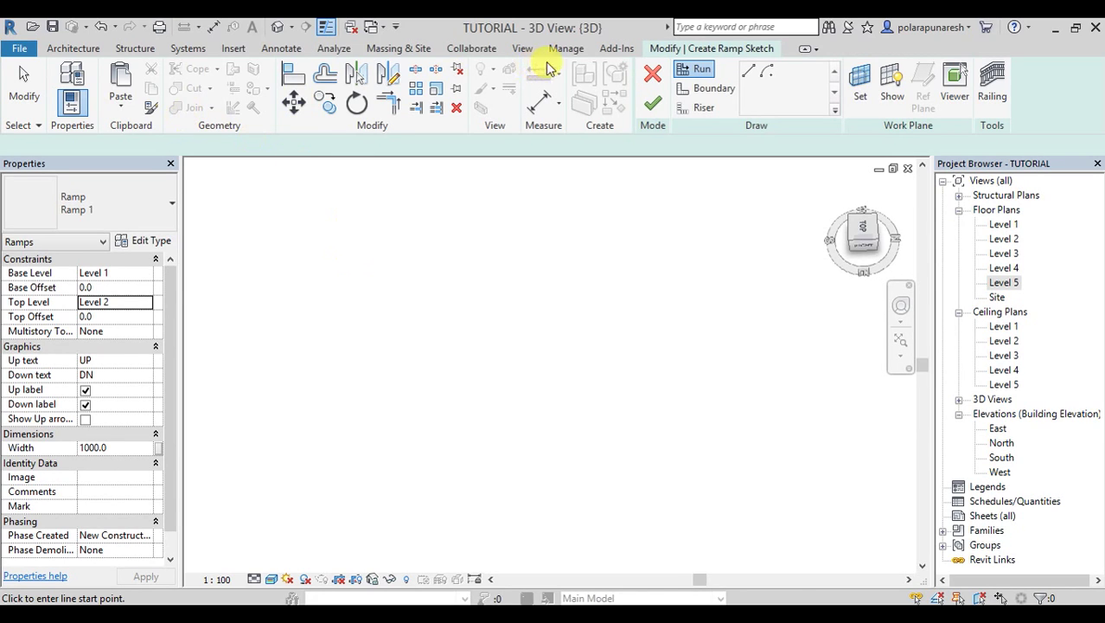
# Discard the unfinished ramp sketch with Cancel Edit Mode, returning to the 3D view
pyautogui.click(72, 49)
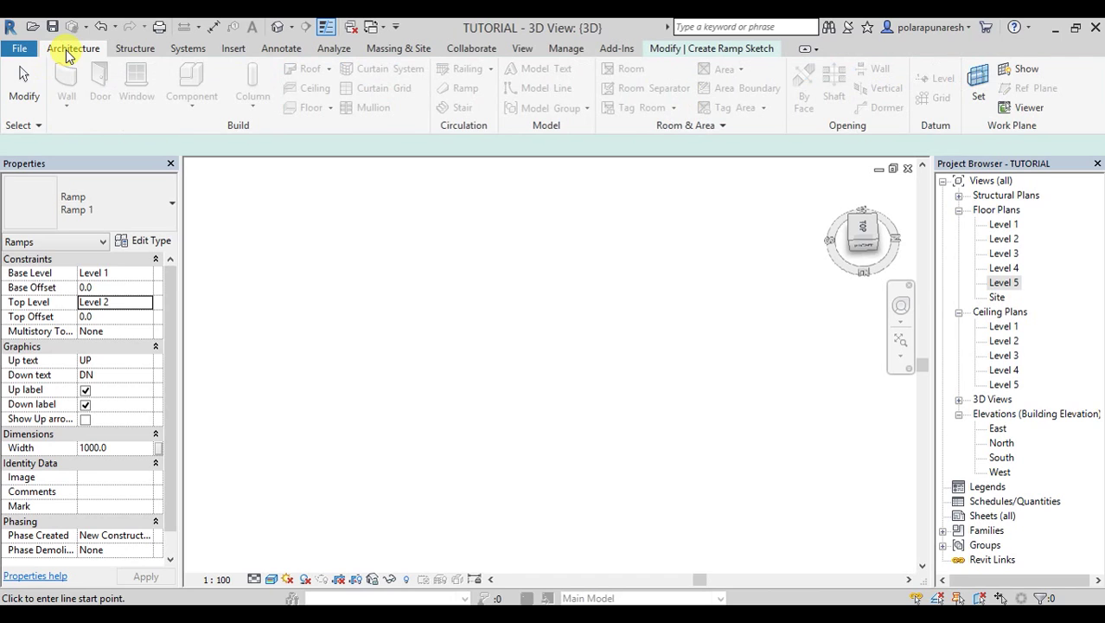
pyautogui.click(692, 53)
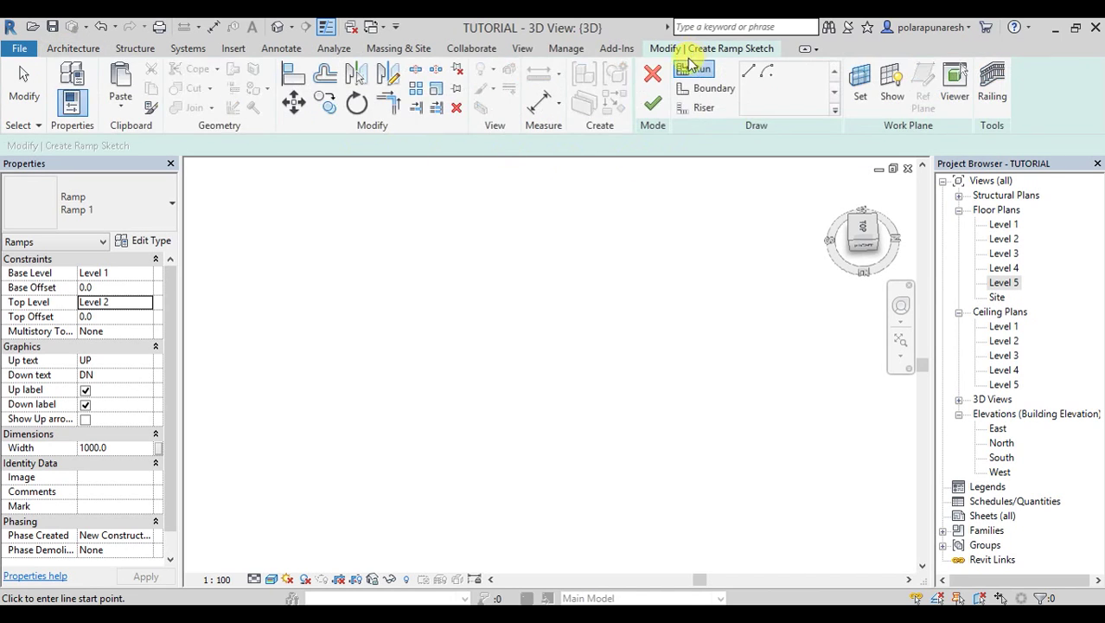
pyautogui.click(651, 80)
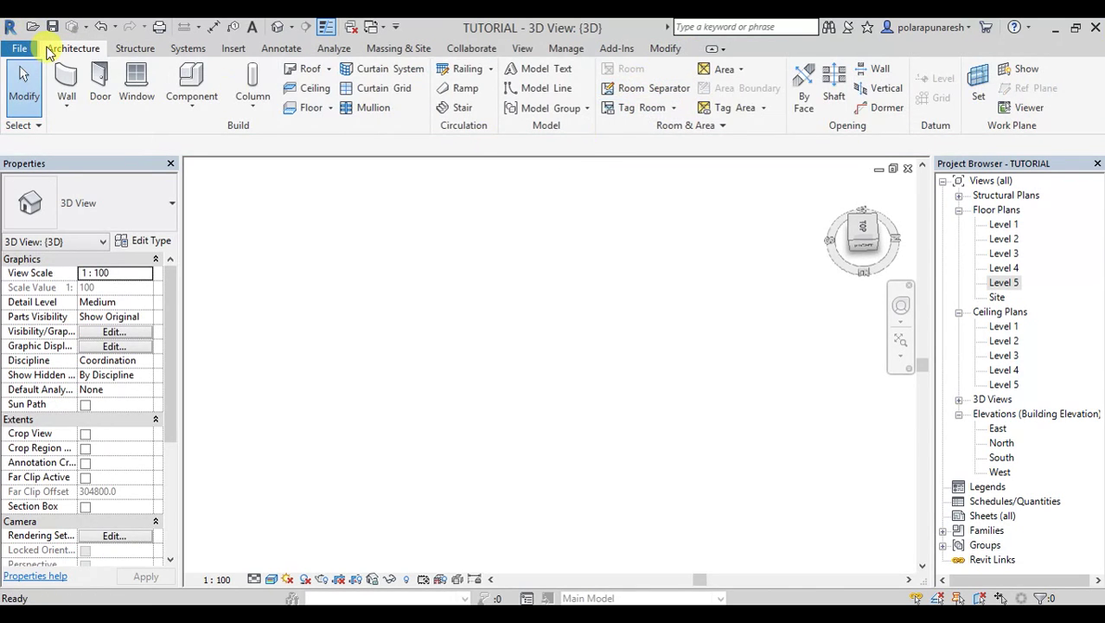
# Start a Sketch Path railing and open the Level 1 plan zoomed to the building's top-left corner
pyautogui.click(456, 71)
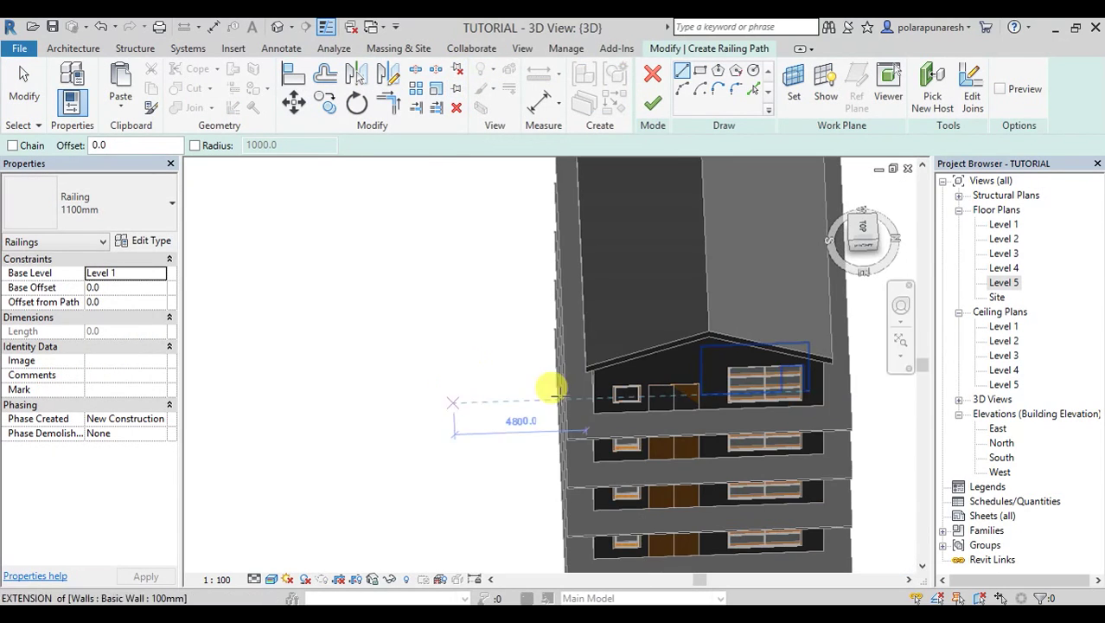
pyautogui.doubleClick(1000, 225)
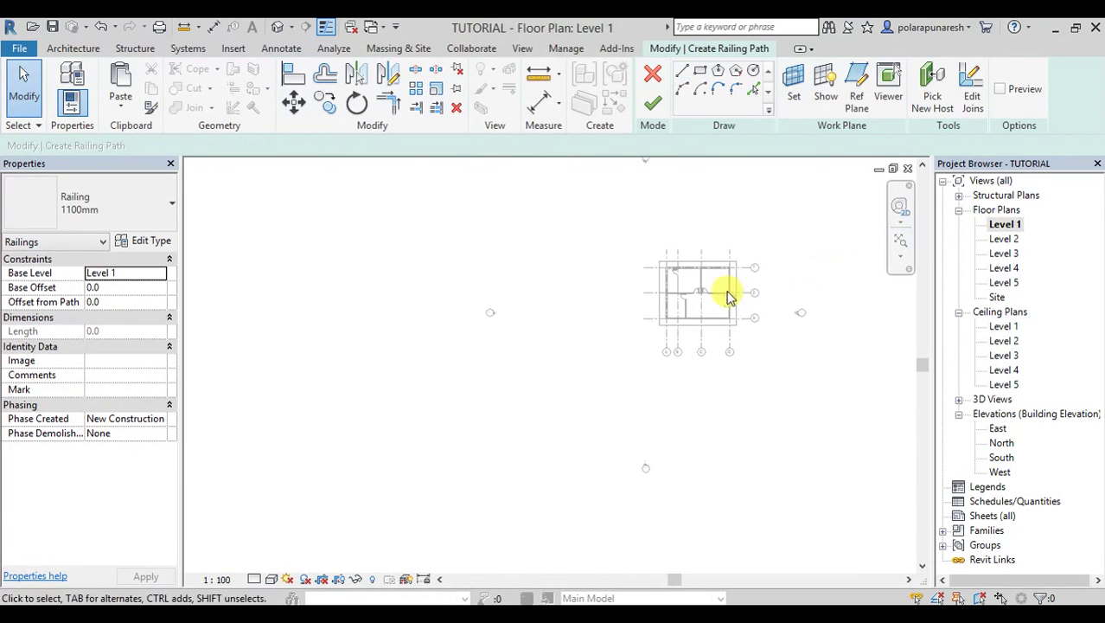
pyautogui.scroll(5, 469, 301)
pyautogui.scroll(3, 573, 390)
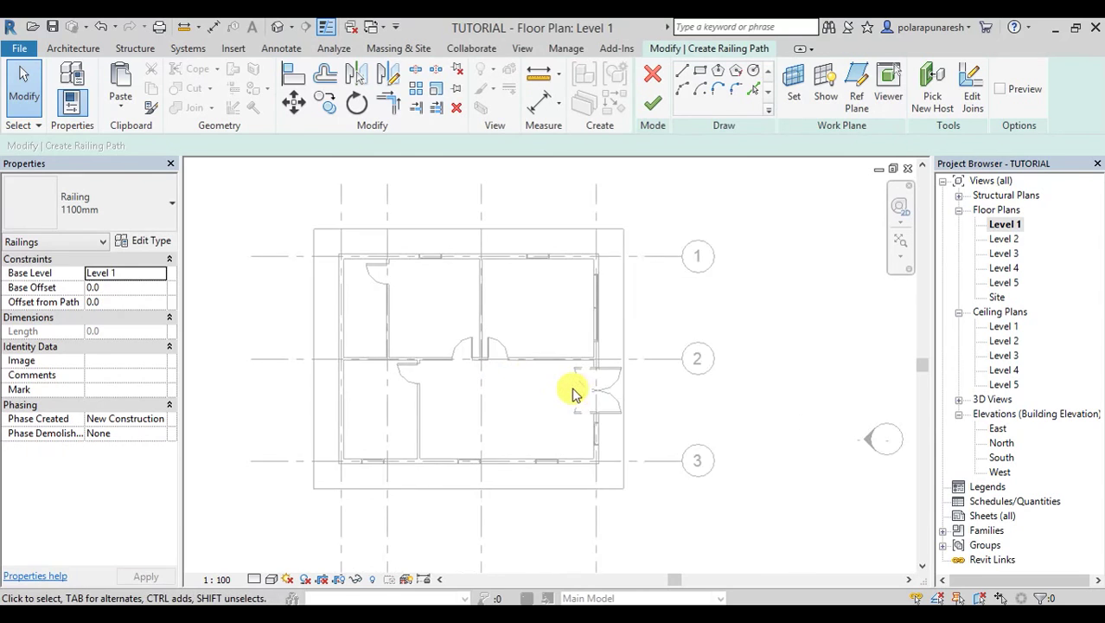
pyautogui.scroll(-5, 573, 390)
pyautogui.moveTo(584, 398); pyautogui.dragTo(621, 409, button='middle')
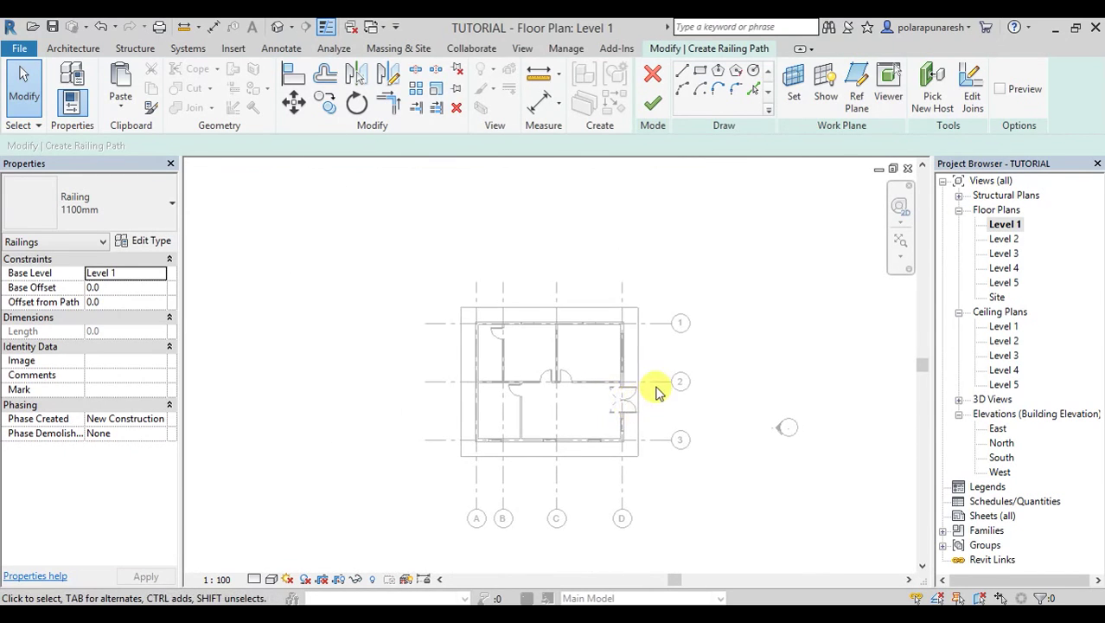
pyautogui.scroll(2, 657, 386)
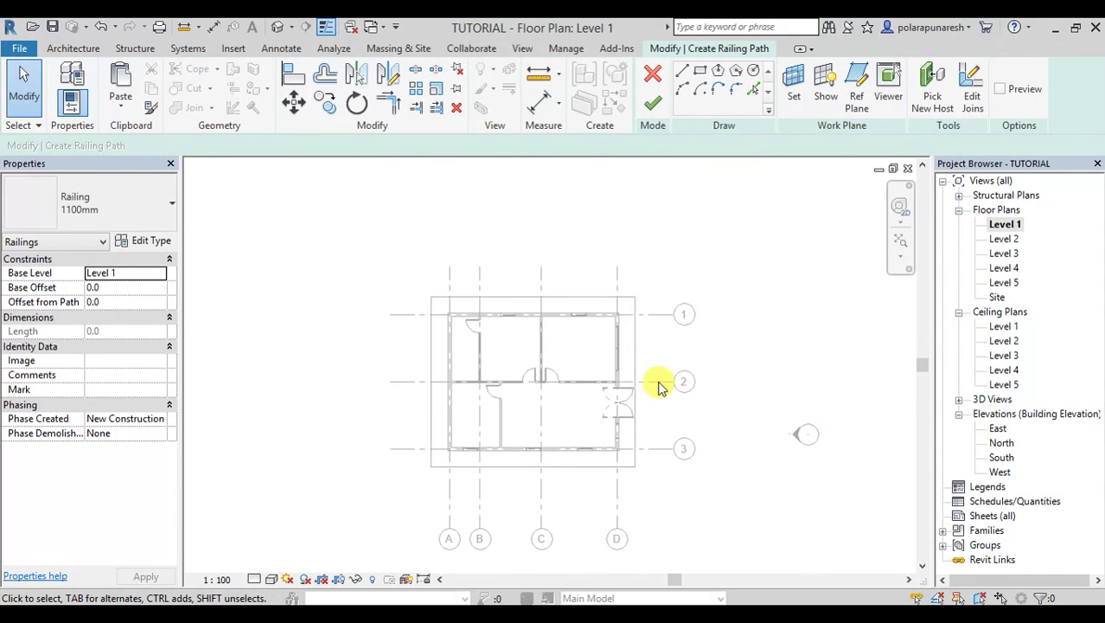
pyautogui.scroll(5, 463, 312)
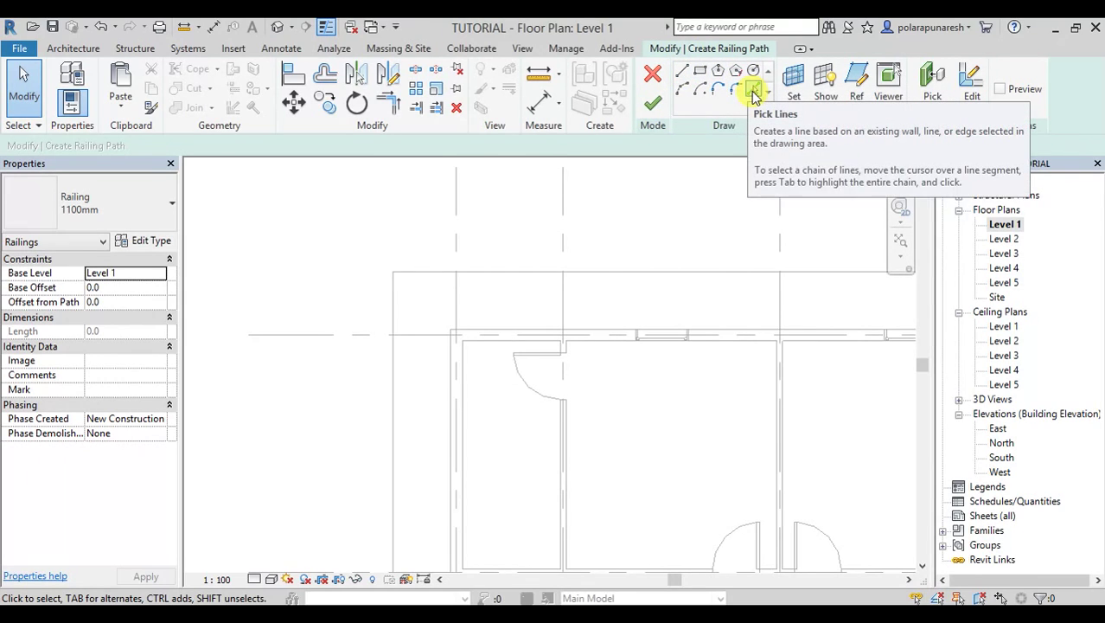
# Draw a 12400 railing line along the floor's top edge at a 100 offset, flipped to the floor side
pyautogui.click(683, 74)
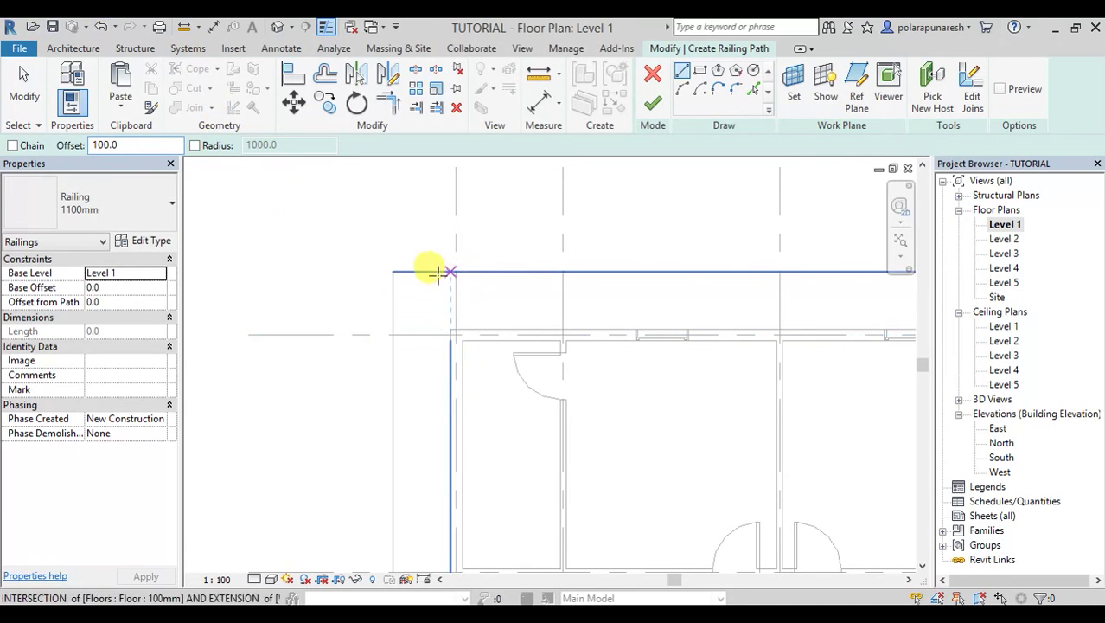
pyautogui.click(391, 270)
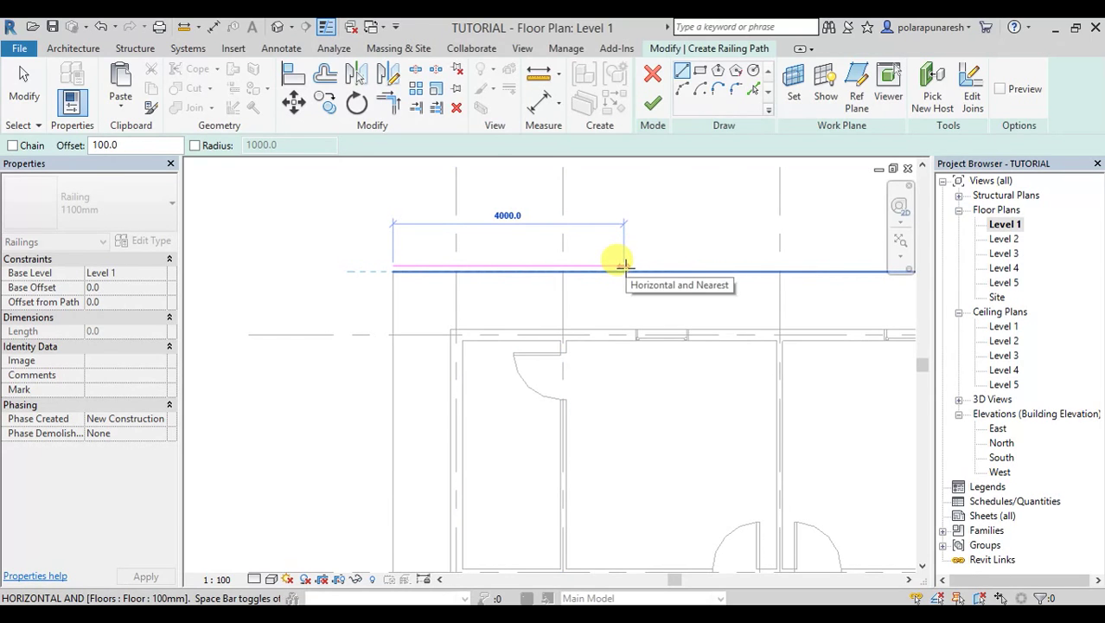
pyautogui.press('space')
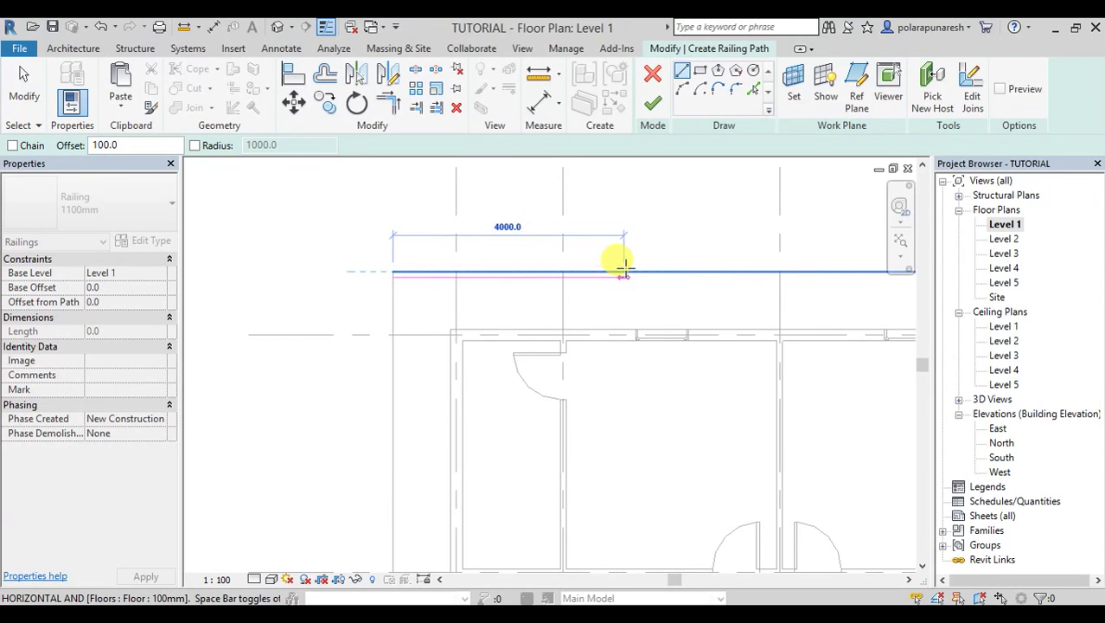
pyautogui.scroll(-2, 671, 273)
pyautogui.moveTo(570, 275); pyautogui.dragTo(291, 289, button='middle')
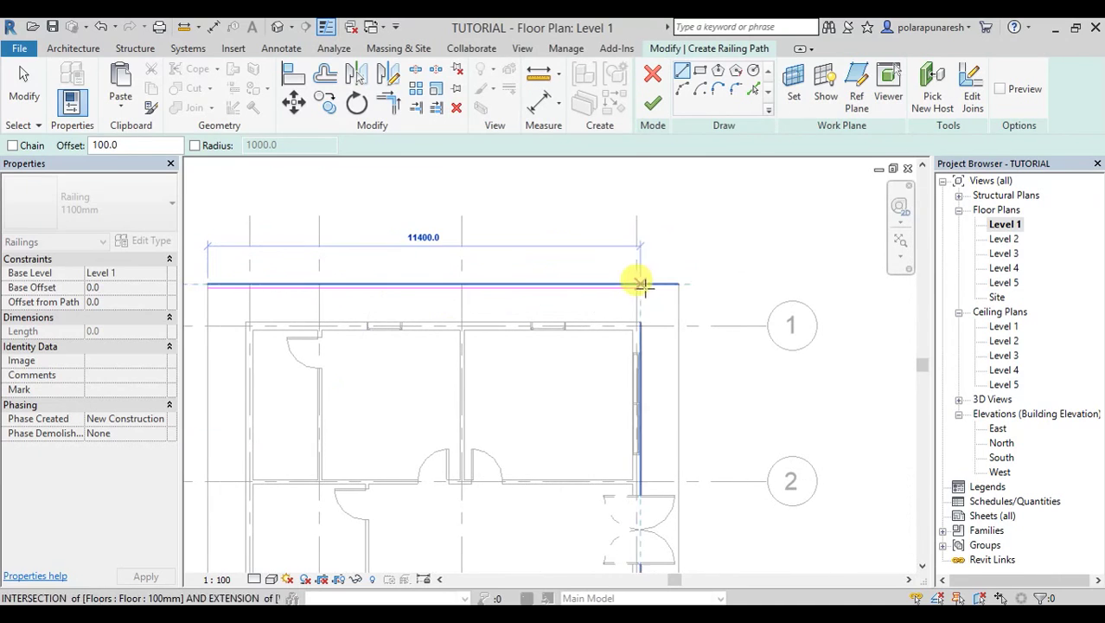
pyautogui.click(677, 282)
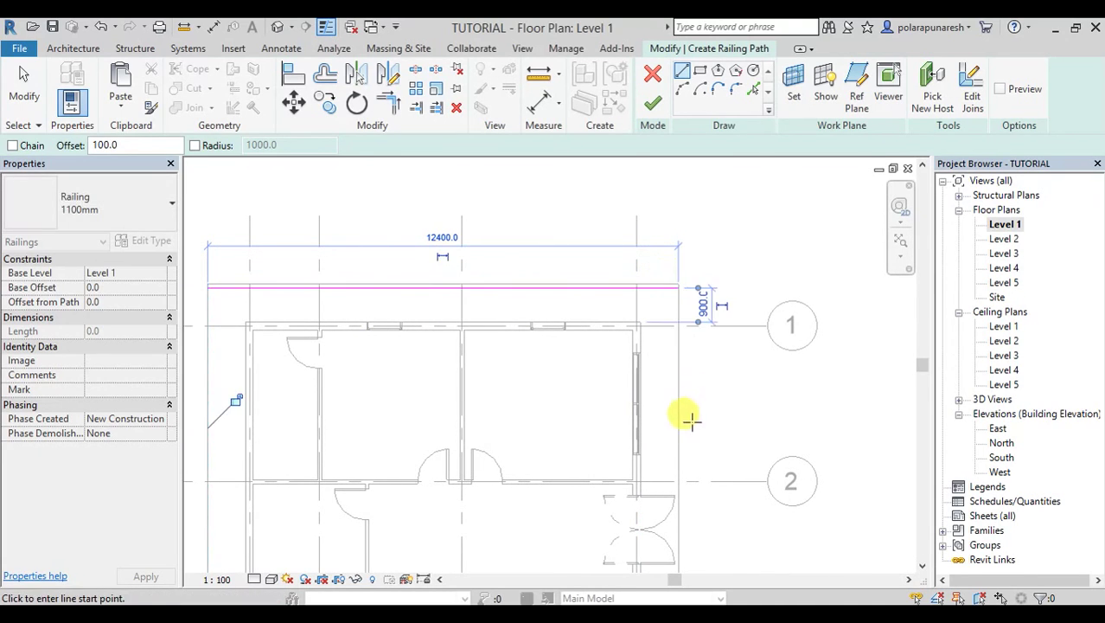
# Continue the railing path to a corner at the floor's top-right endpoint
pyautogui.scroll(-2, 695, 428)
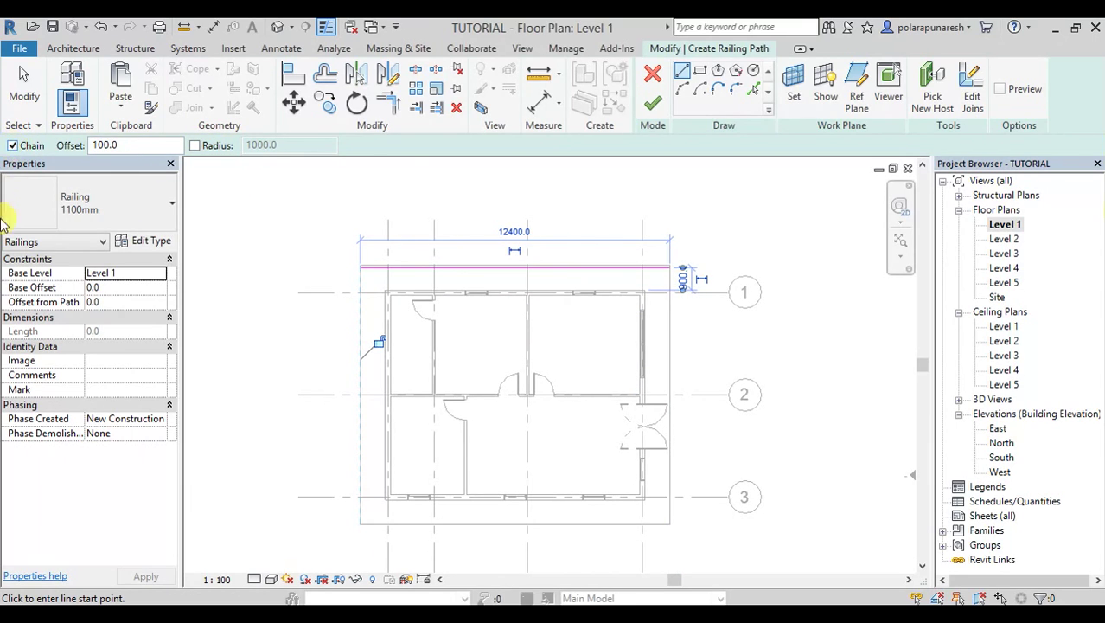
pyautogui.scroll(5, 657, 273)
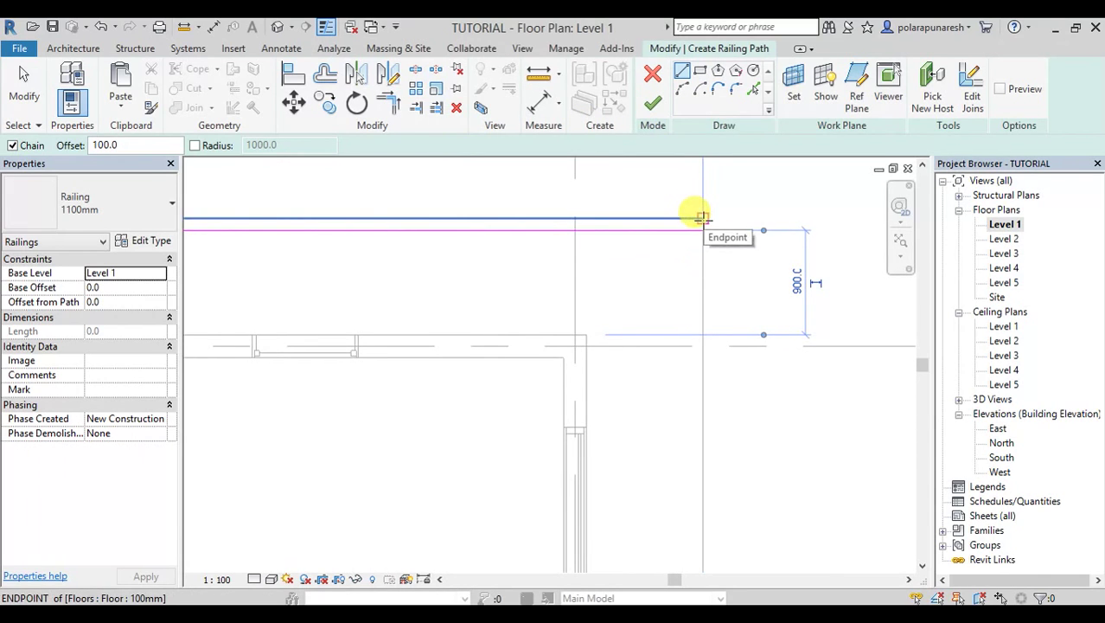
pyautogui.click(701, 218)
pyautogui.scroll(-5, 698, 358)
pyautogui.scroll(-1, 662, 400)
pyautogui.moveTo(661, 399); pyautogui.dragTo(649, 247, button='middle')
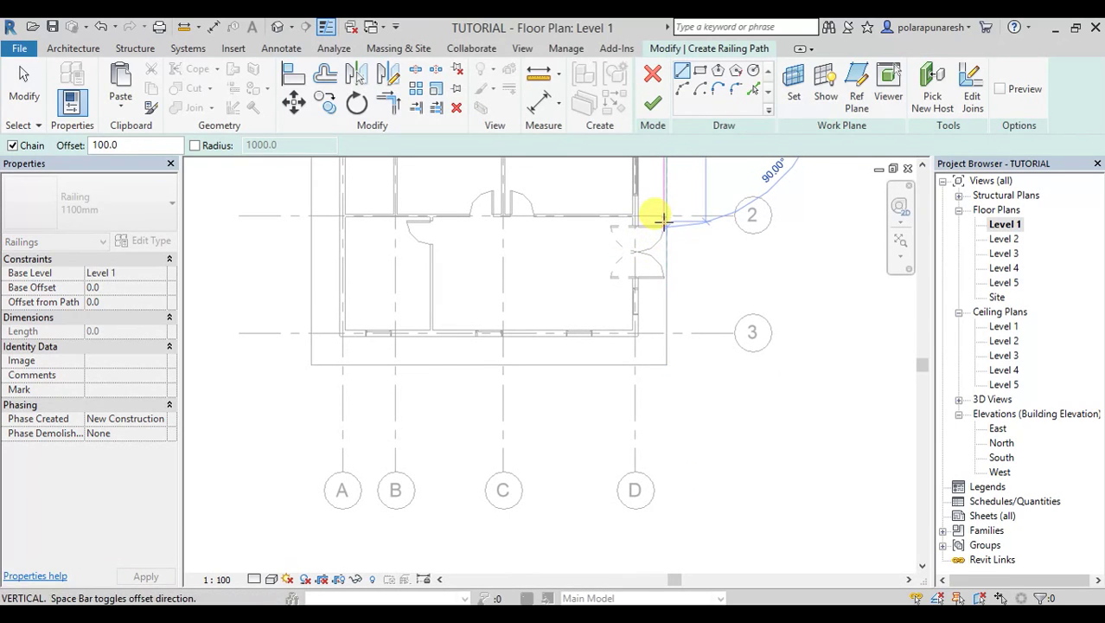
pyautogui.scroll(5, 664, 212)
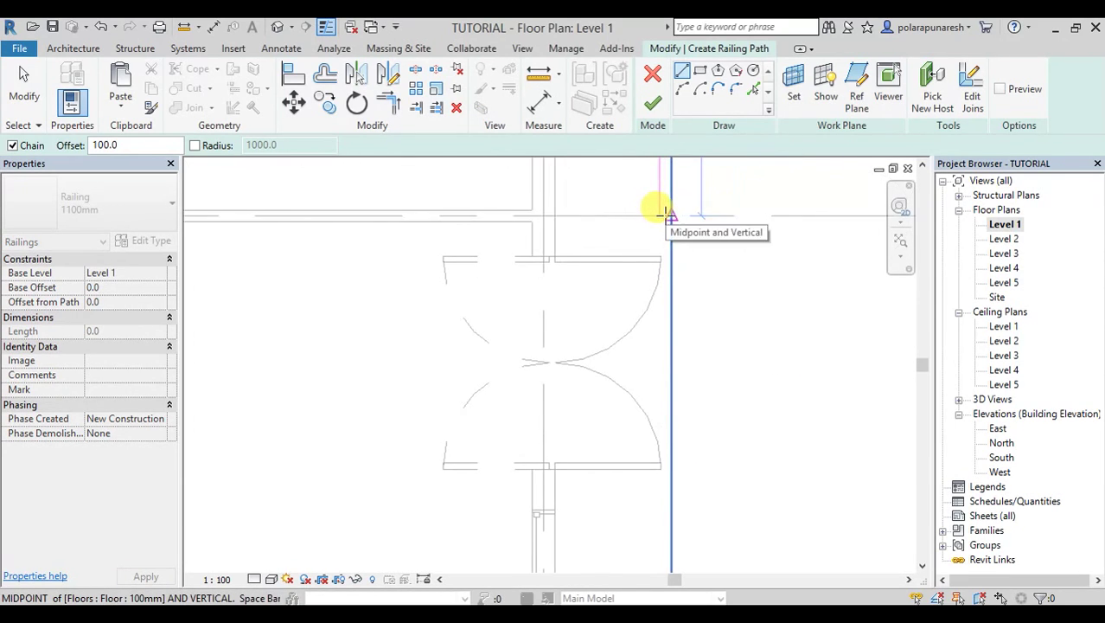
# Run the railing line along the floor edge below the entrance door toward the far bottom corner
pyautogui.click(671, 212)
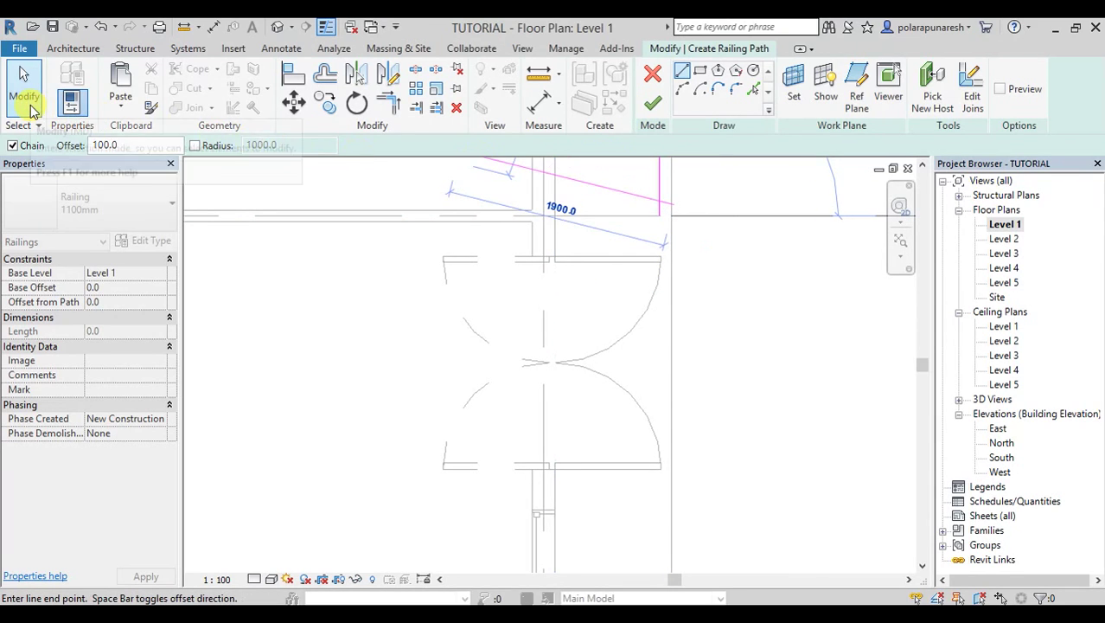
pyautogui.press('Escape')
pyautogui.press('Escape')
pyautogui.scroll(-3, 709, 224)
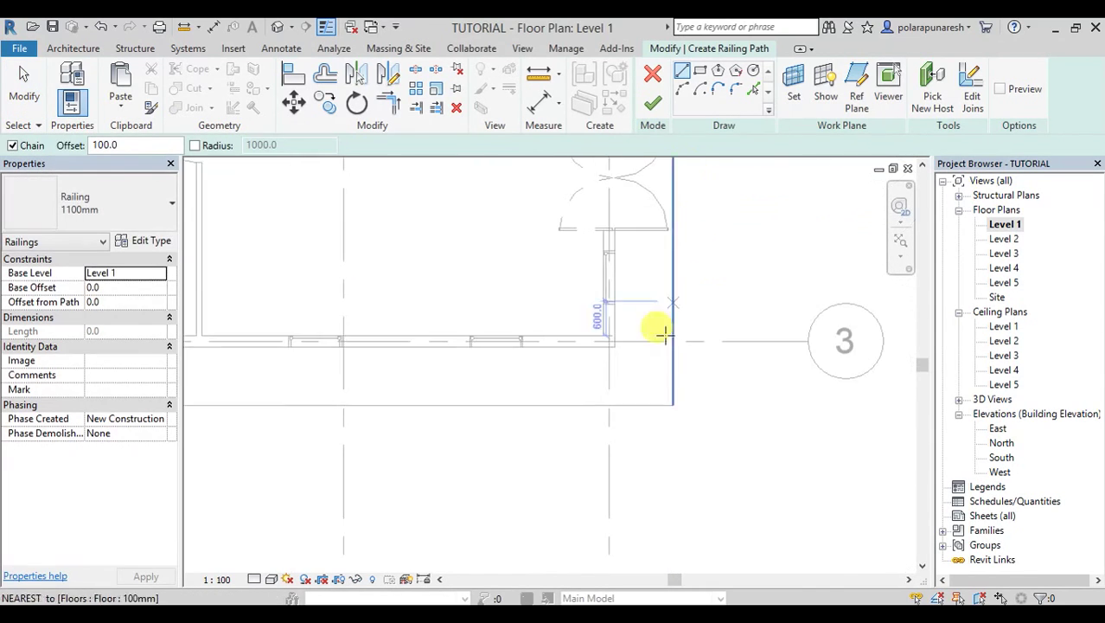
pyautogui.click(671, 250)
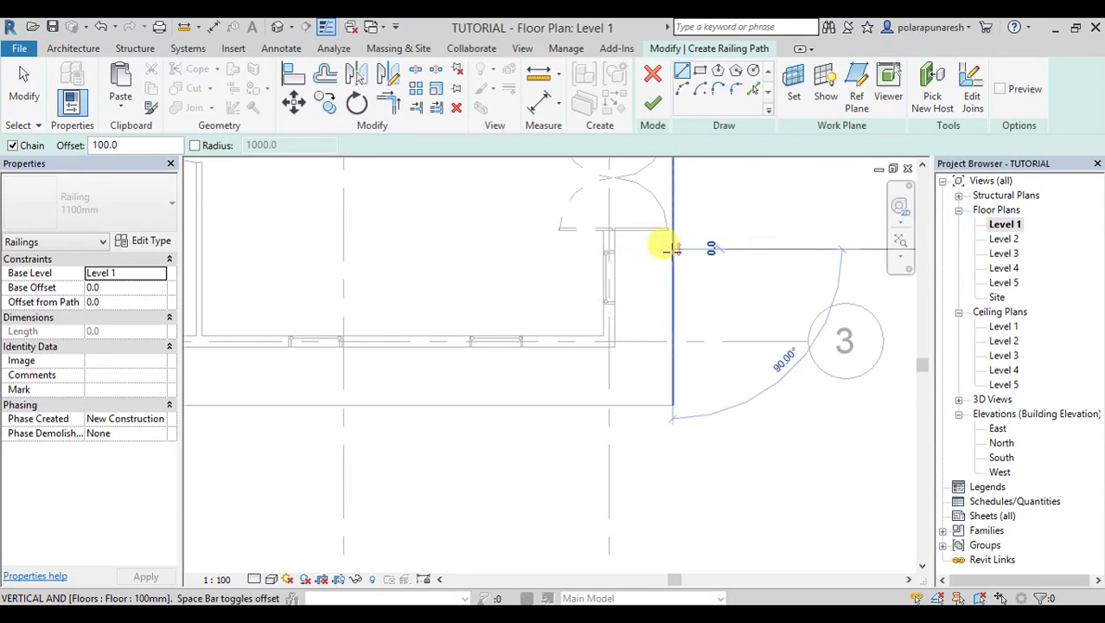
pyautogui.click(671, 405)
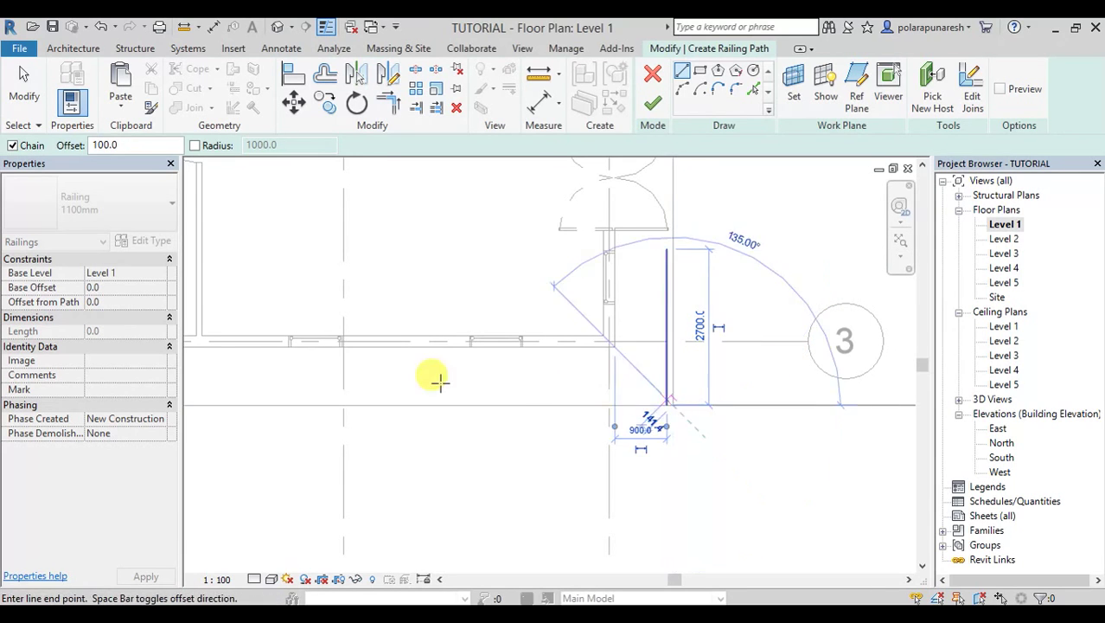
pyautogui.scroll(-3, 434, 375)
pyautogui.moveTo(449, 394); pyautogui.dragTo(716, 383, button='middle')
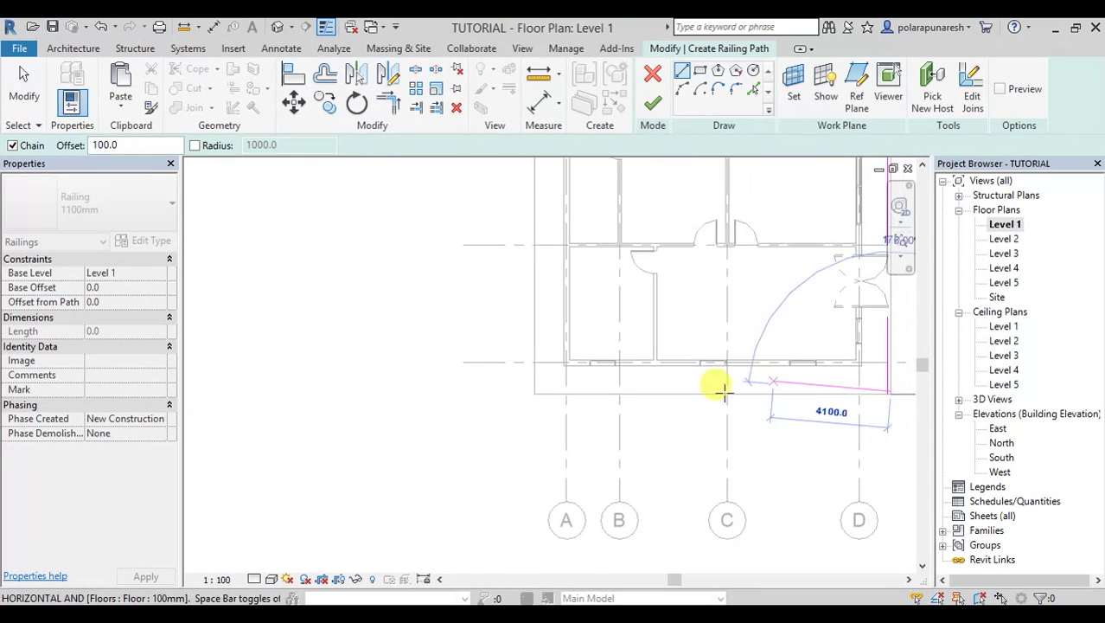
# End the 12300 bottom railing line at the floor corner and run a line up the left edge
pyautogui.click(534, 392)
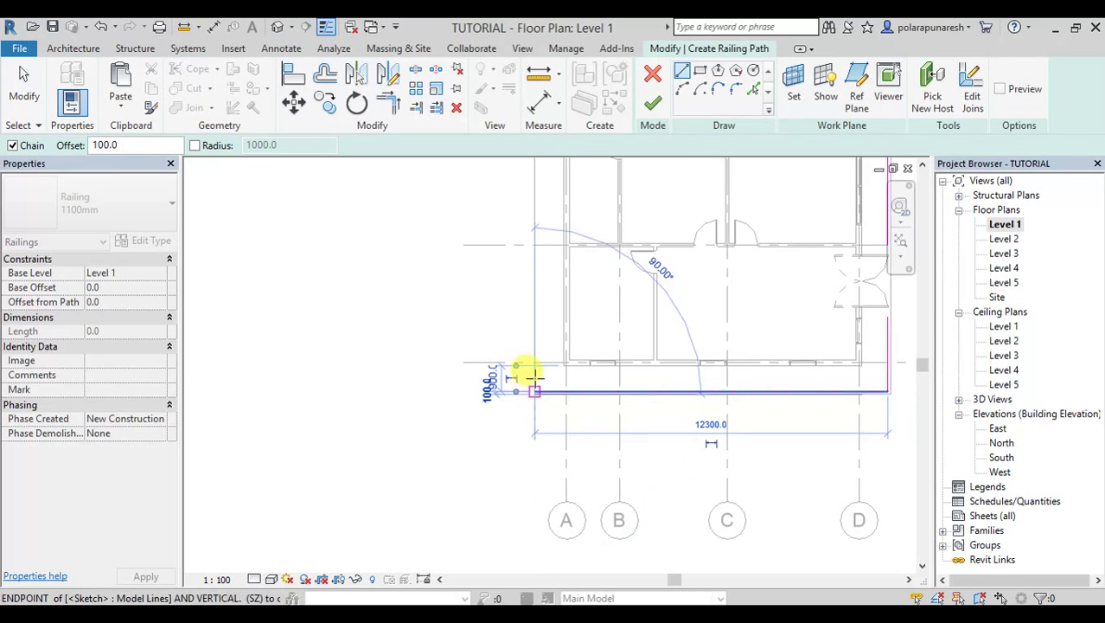
pyautogui.scroll(-3, 518, 519)
pyautogui.scroll(4, 506, 407)
pyautogui.scroll(3, 511, 407)
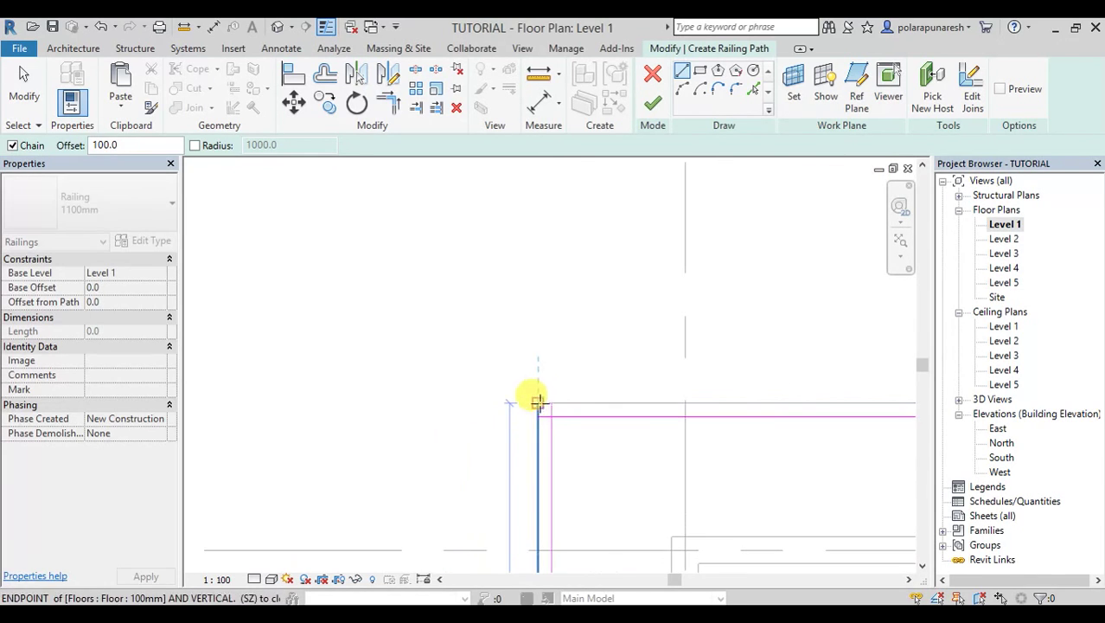
pyautogui.scroll(-2, 541, 456)
pyautogui.moveTo(543, 456); pyautogui.dragTo(526, 299, button='middle')
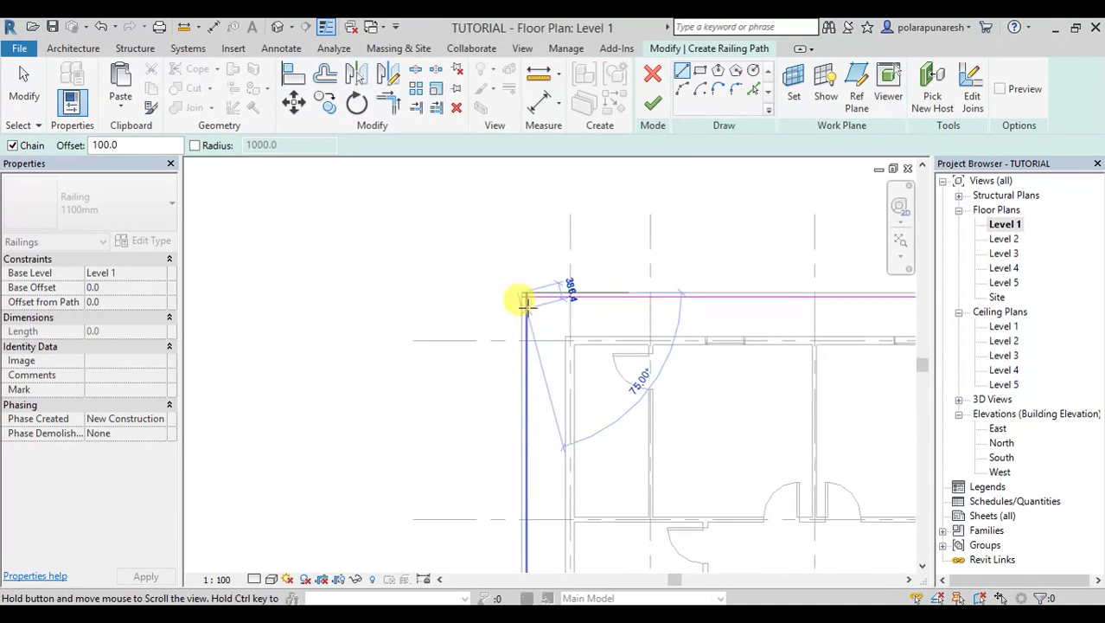
pyautogui.scroll(3, 524, 303)
pyautogui.scroll(-1, 522, 194)
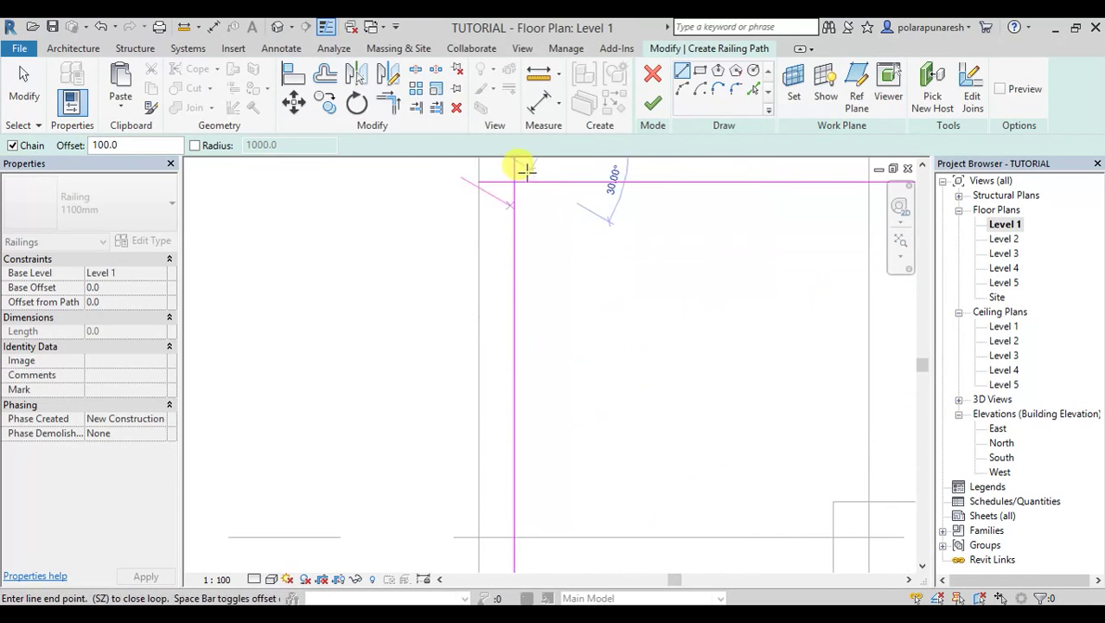
# Exit the line tool by returning to Modify
pyautogui.click(23, 87)
pyautogui.scroll(1, 575, 358)
pyautogui.scroll(-2, 538, 333)
pyautogui.scroll(1, 553, 242)
pyautogui.scroll(1, 554, 242)
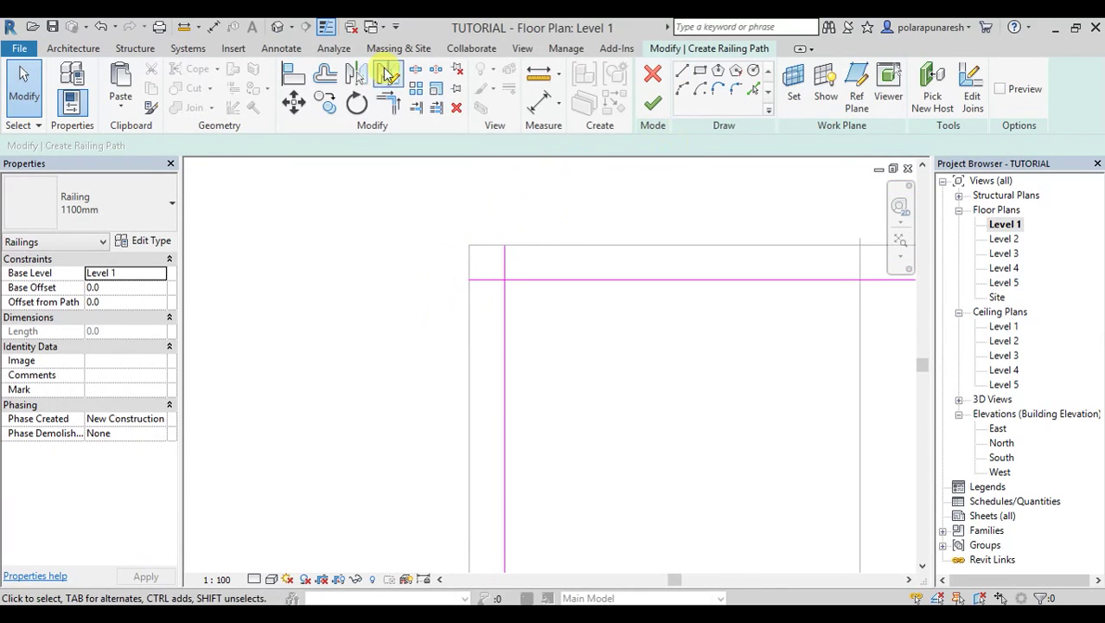
# Trim/Extend the vertical and horizontal sketch lines into a corner
pyautogui.click(389, 104)
pyautogui.click(506, 343)
pyautogui.click(517, 291)
# Join the top sketch line with the vertical line into a clean corner
pyautogui.scroll(-4, 510, 346)
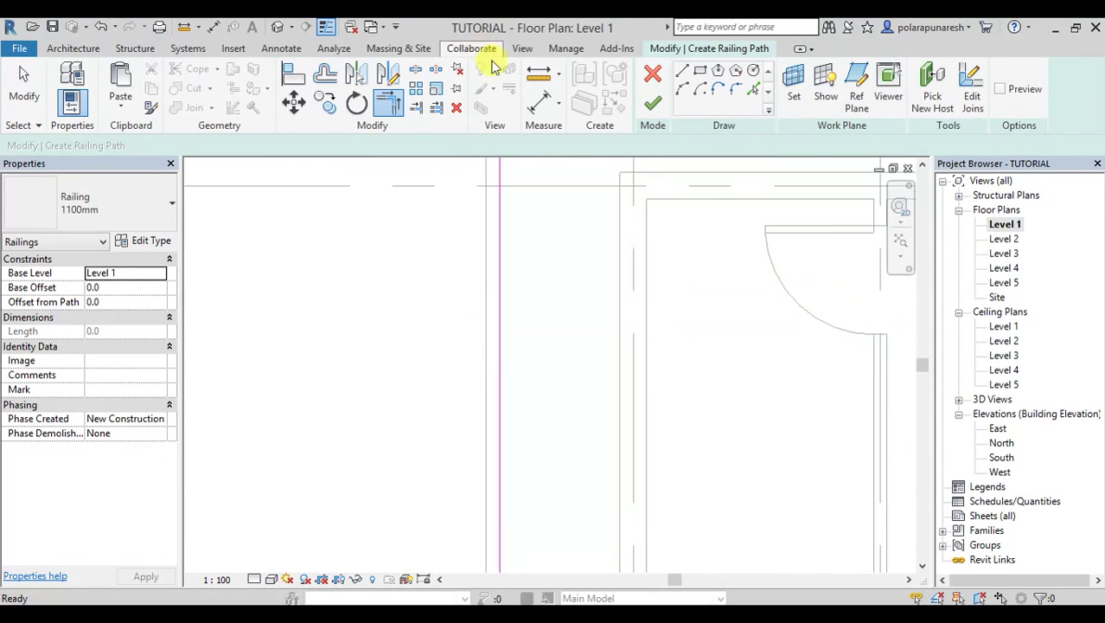
pyautogui.moveTo(554, 310); pyautogui.dragTo(543, 418, button='middle')
pyautogui.scroll(-2, 562, 454)
pyautogui.scroll(-4, 615, 425)
pyautogui.scroll(4, 634, 311)
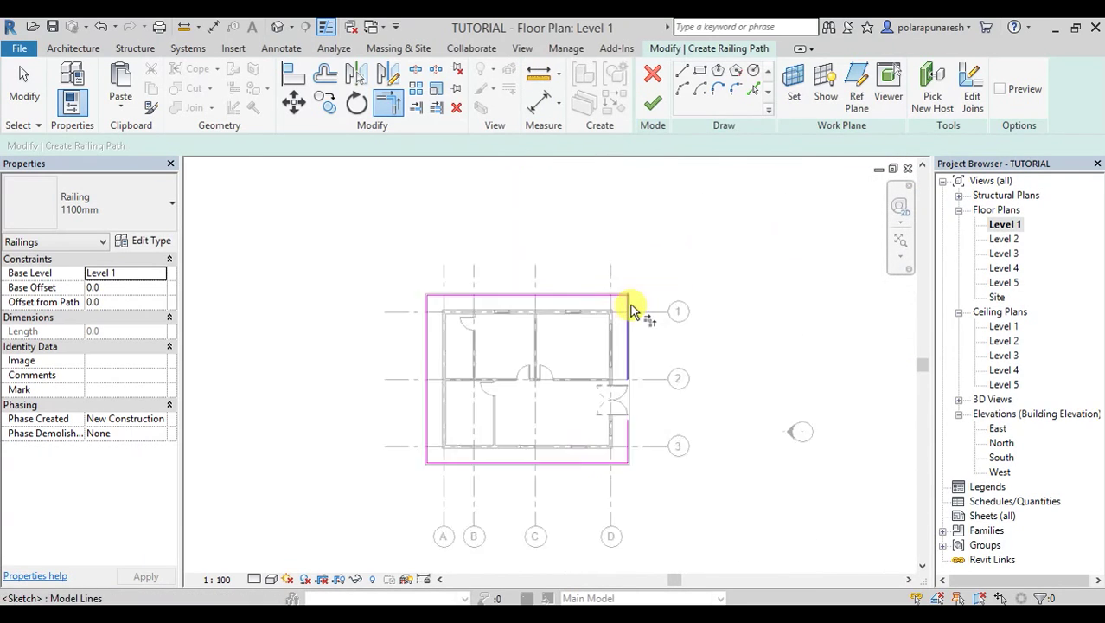
pyautogui.scroll(3, 631, 295)
pyautogui.click(540, 279)
pyautogui.click(570, 311)
# Finish the sketch, creating the 1100mm railing 42300 long around Level 1
pyautogui.scroll(-5, 599, 378)
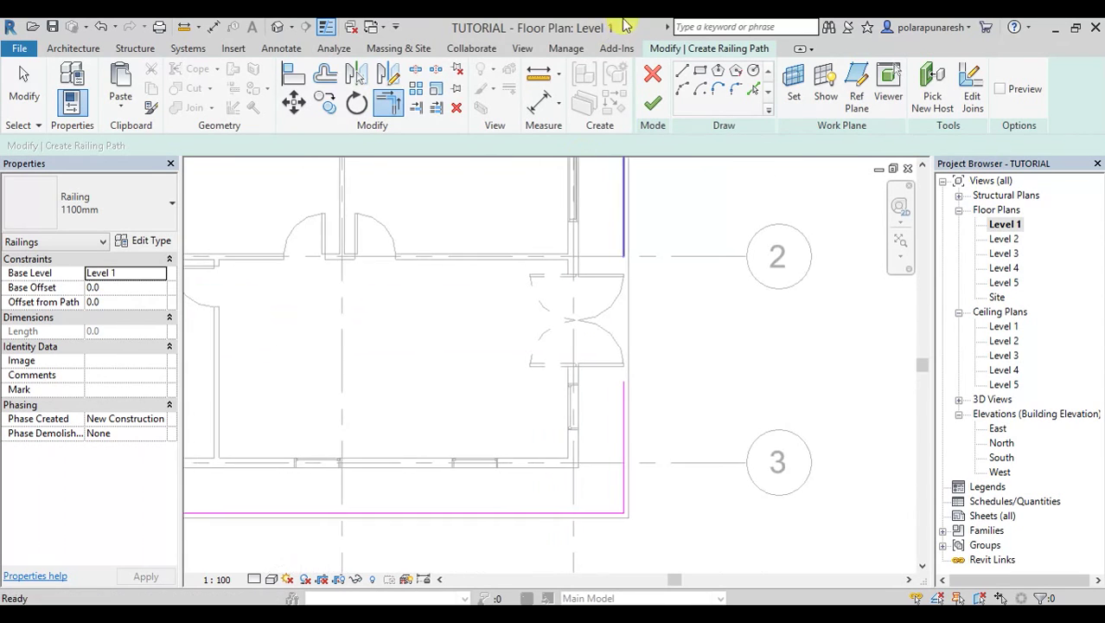
pyautogui.scroll(2, 690, 432)
pyautogui.scroll(-3, 675, 381)
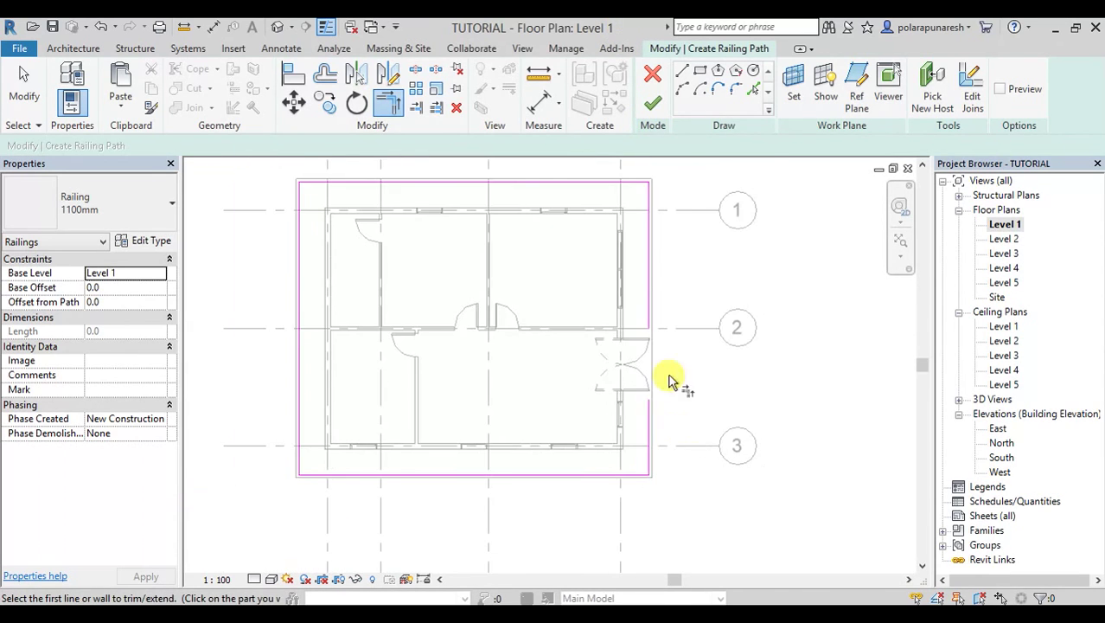
pyautogui.click(651, 108)
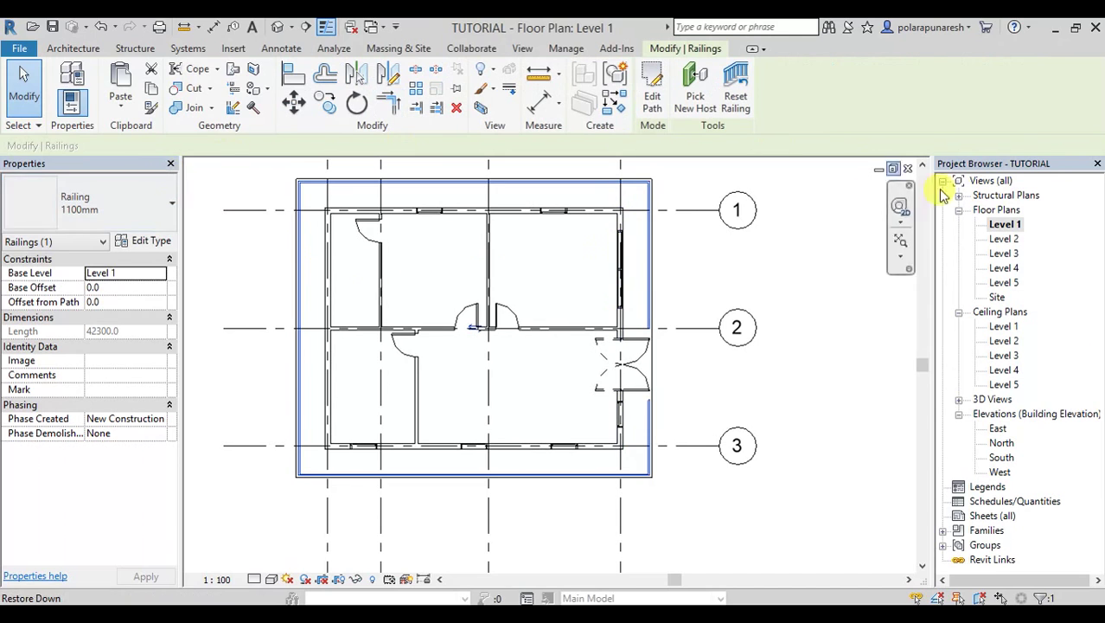
# Open the default 3D view and orbit around the 1100mm railing at the Level 1 floor edge
pyautogui.click(285, 27)
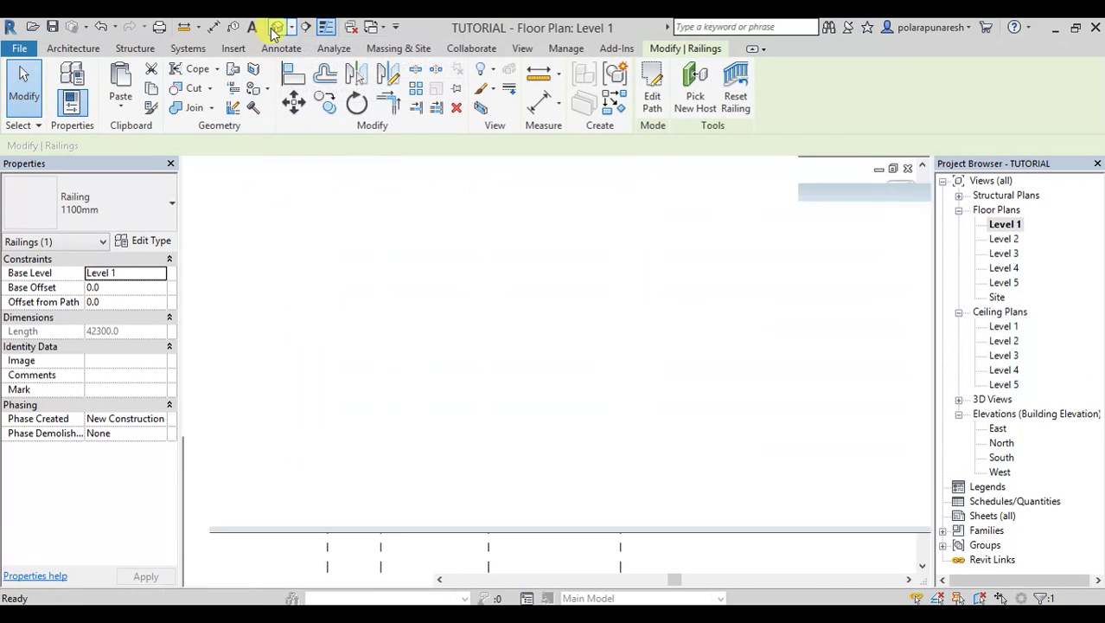
pyautogui.keyDown('shift'); pyautogui.moveTo(607, 370); pyautogui.dragTo(636, 333, button='middle'); pyautogui.keyUp('shift')
pyautogui.scroll(5, 617, 303)
pyautogui.moveTo(599, 272); pyautogui.dragTo(428, 312, button='middle')
pyautogui.scroll(-3, 723, 296)
pyautogui.keyDown('shift'); pyautogui.moveTo(722, 295); pyautogui.dragTo(628, 326, button='middle'); pyautogui.keyUp('shift')
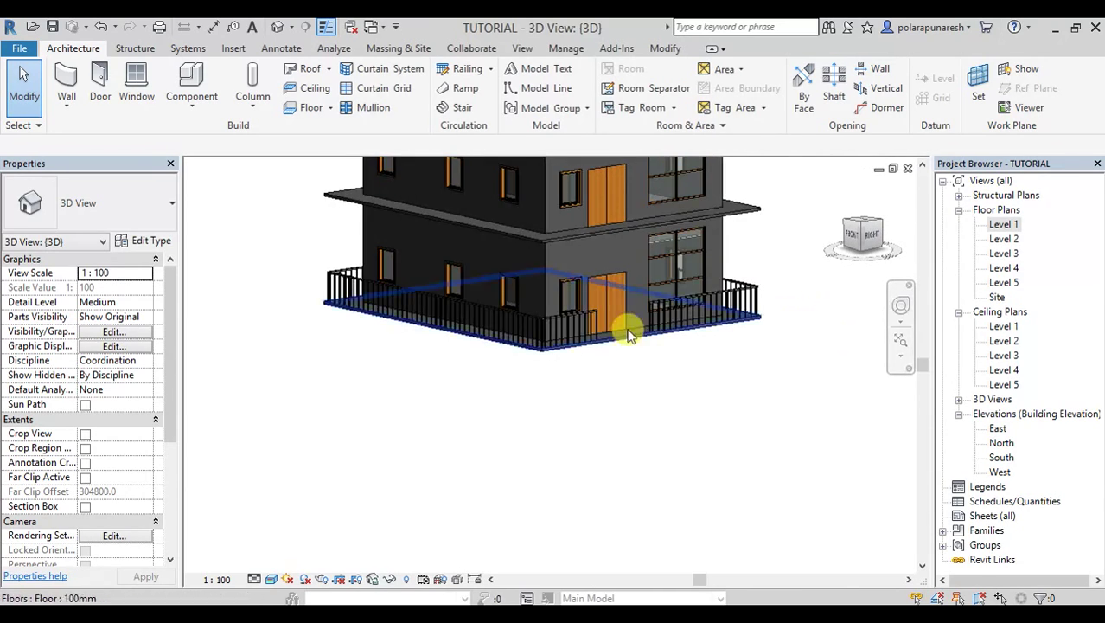
pyautogui.scroll(5, 547, 402)
# Select the Level 1 railing and copy it to the clipboard
pyautogui.click(543, 401)
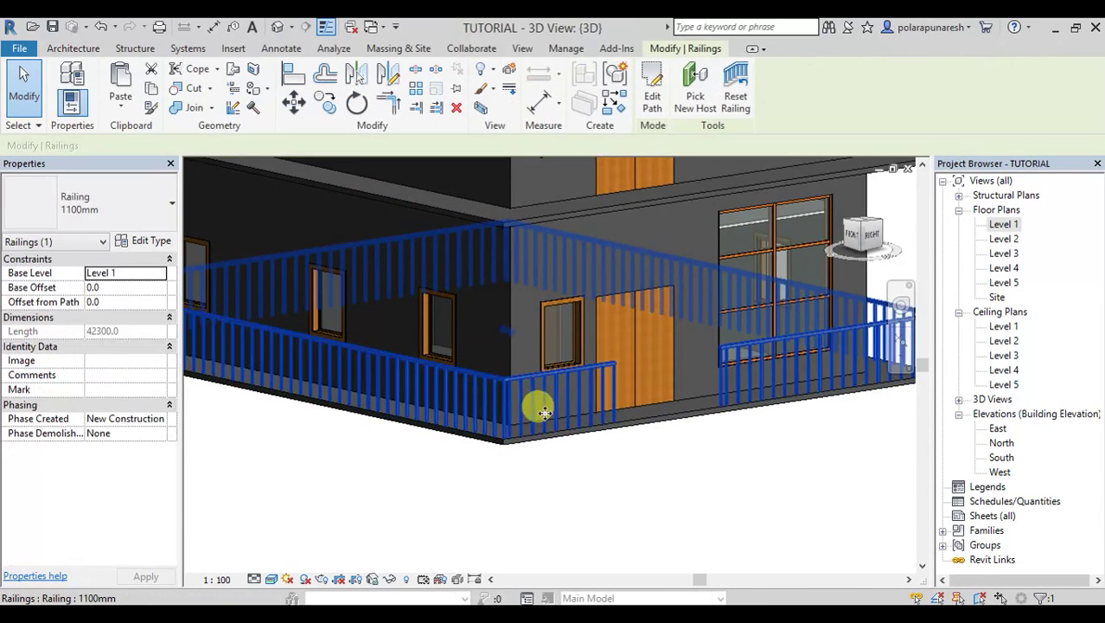
pyautogui.scroll(-6, 543, 402)
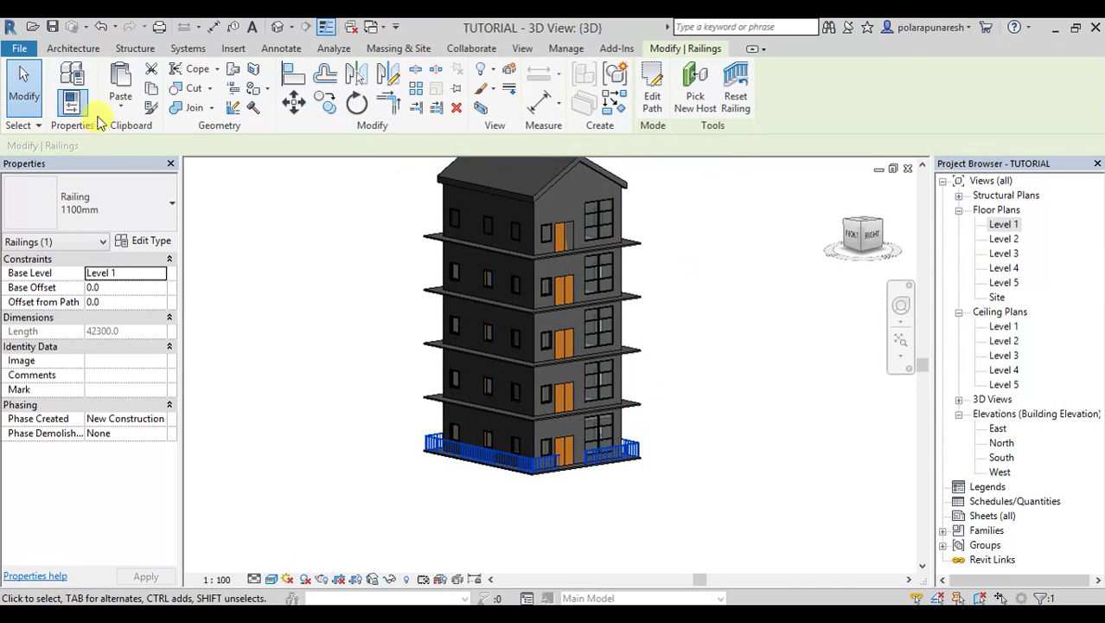
pyautogui.click(151, 87)
# Paste the railing aligned to selected levels Level 2 through Level 5
pyautogui.click(120, 105)
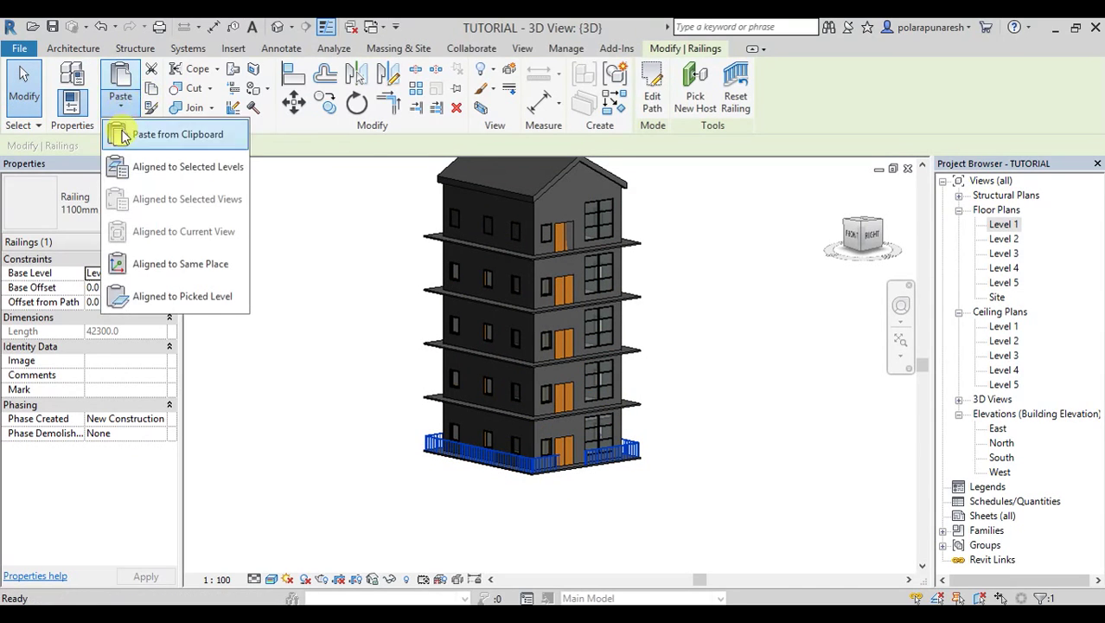
pyautogui.press('Escape')
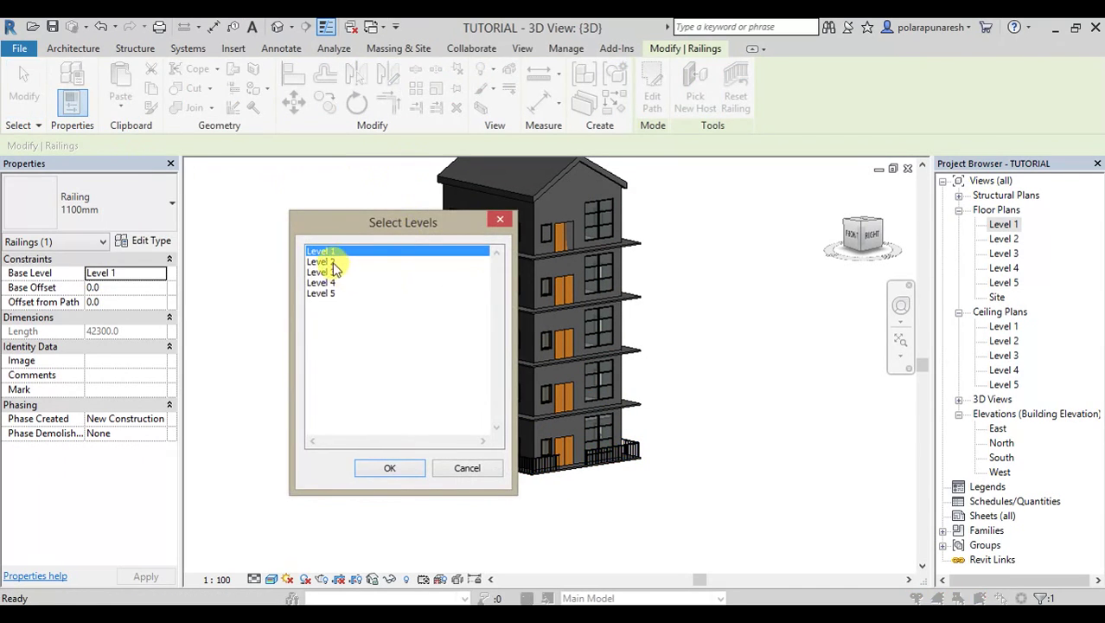
pyautogui.click(333, 261)
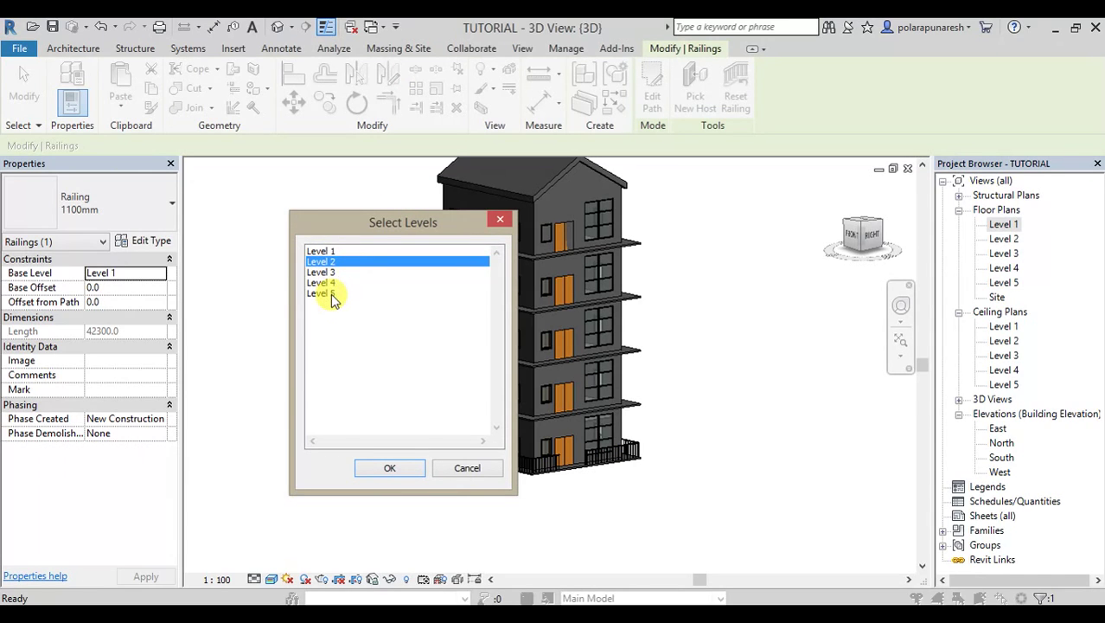
pyautogui.keyDown('shift'); pyautogui.click(330, 294); pyautogui.keyUp('shift')
pyautogui.click(395, 474)
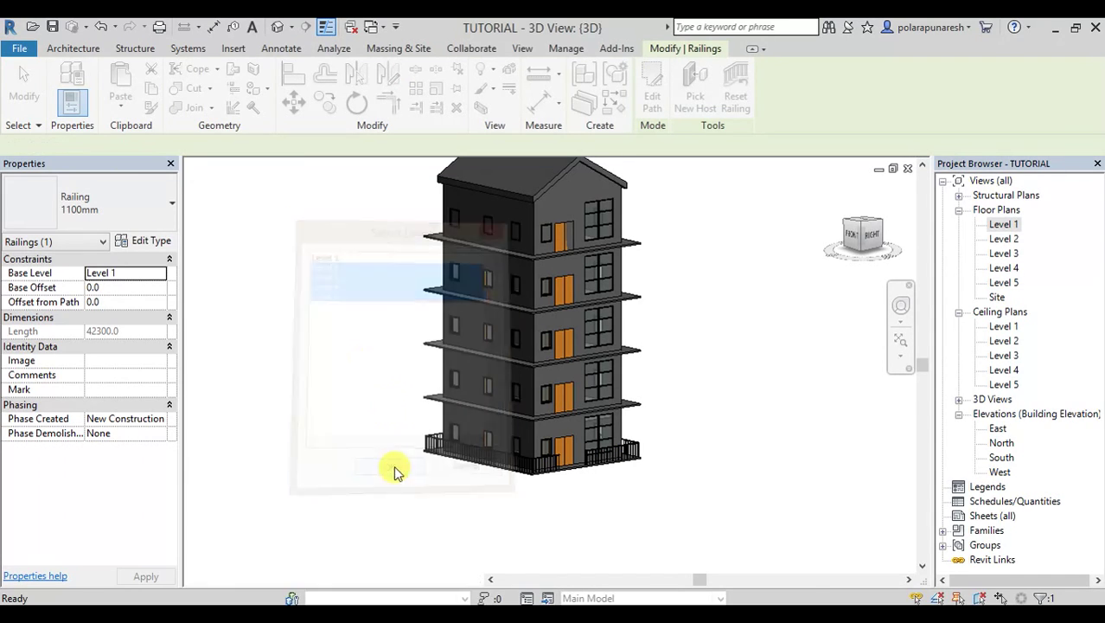
pyautogui.click(690, 340)
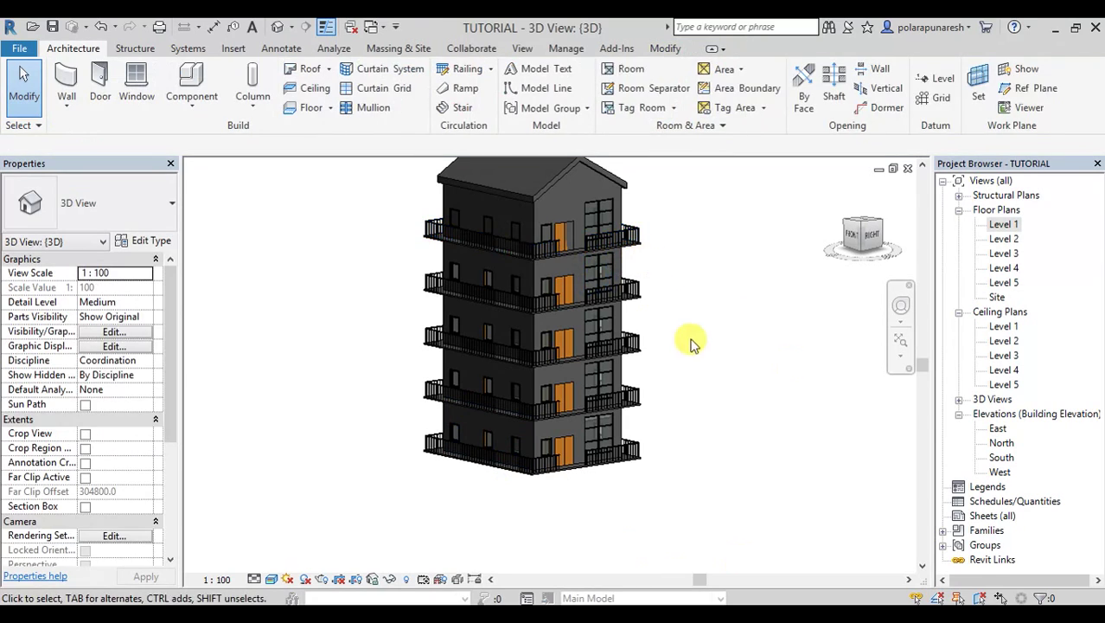
pyautogui.scroll(4, 451, 254)
pyautogui.scroll(-4, 512, 435)
pyautogui.scroll(-2, 414, 254)
pyautogui.scroll(-2, 628, 338)
pyautogui.keyDown('shift'); pyautogui.moveTo(636, 346); pyautogui.dragTo(642, 306, button='middle'); pyautogui.keyUp('shift')
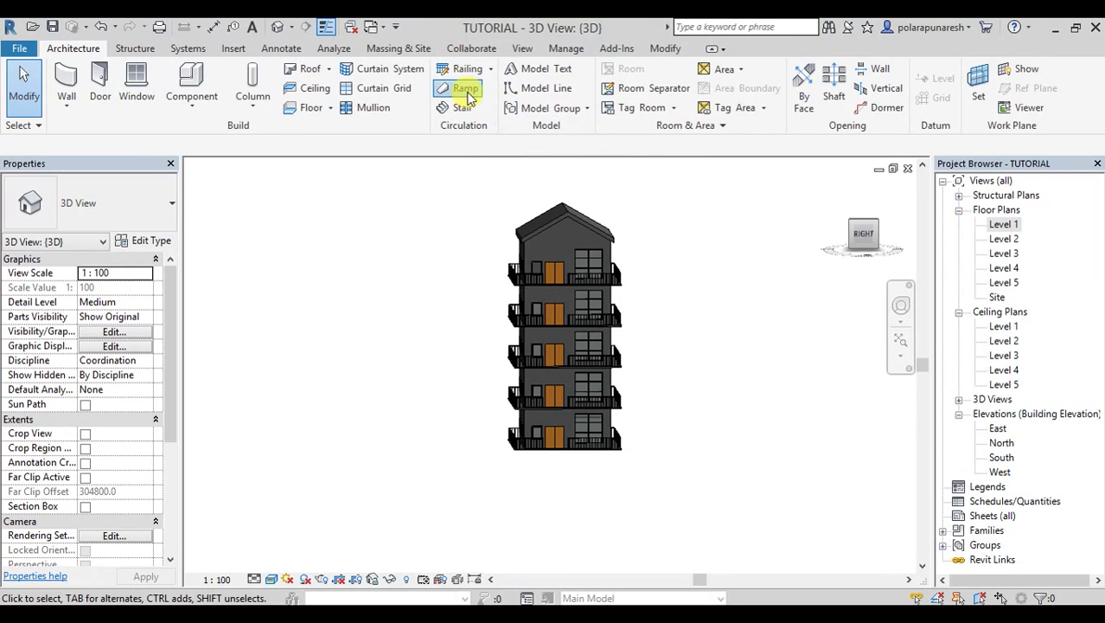
# Start a 1000-wide ramp from Level 1 to Level 2 in the Level 1 plan, framed on the building
pyautogui.click(465, 90)
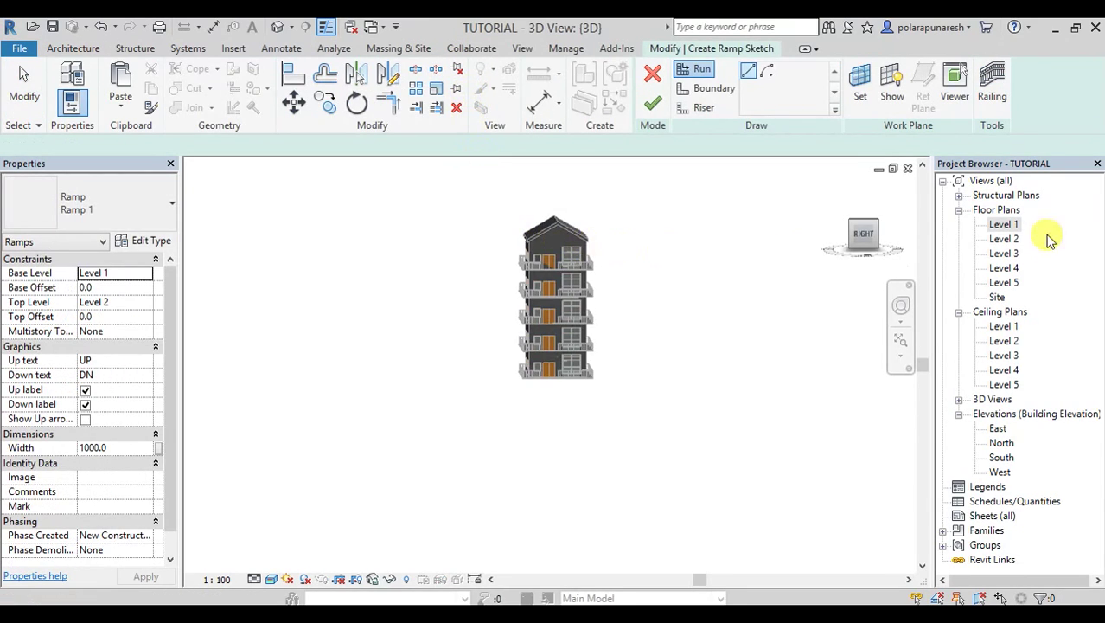
pyautogui.doubleClick(1005, 225)
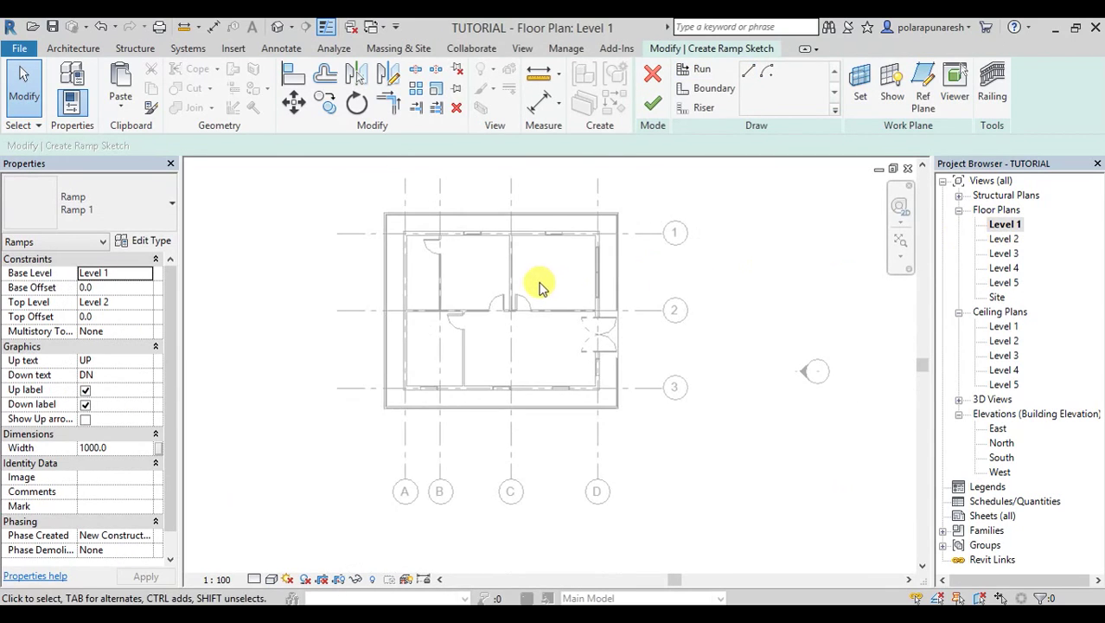
pyautogui.scroll(5, 506, 345)
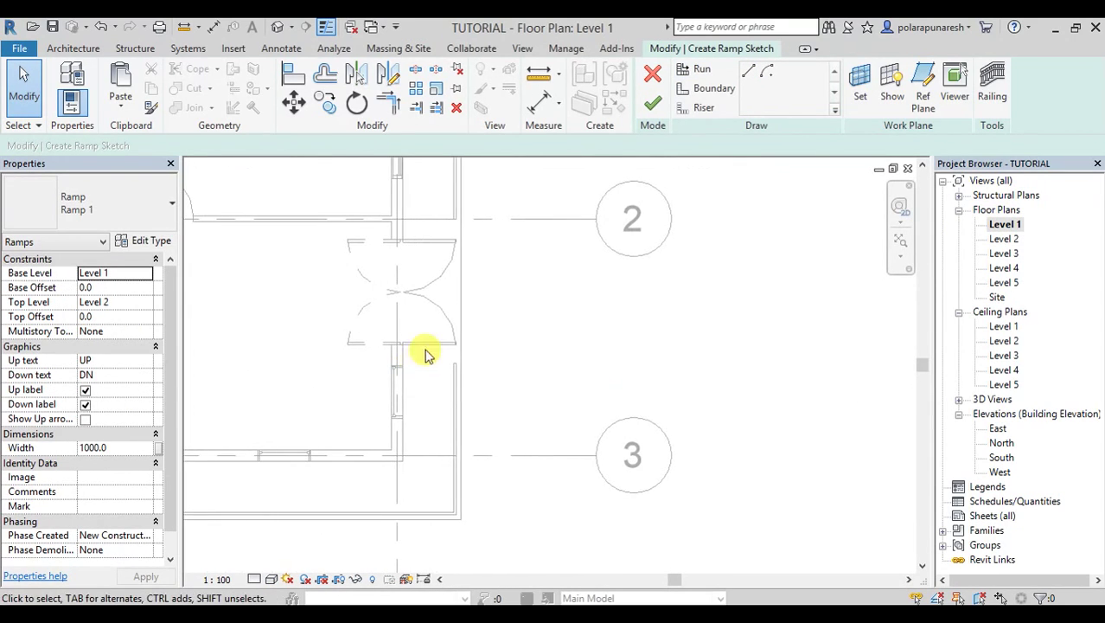
pyautogui.scroll(-3, 703, 284)
pyautogui.moveTo(703, 283); pyautogui.dragTo(510, 303, button='middle')
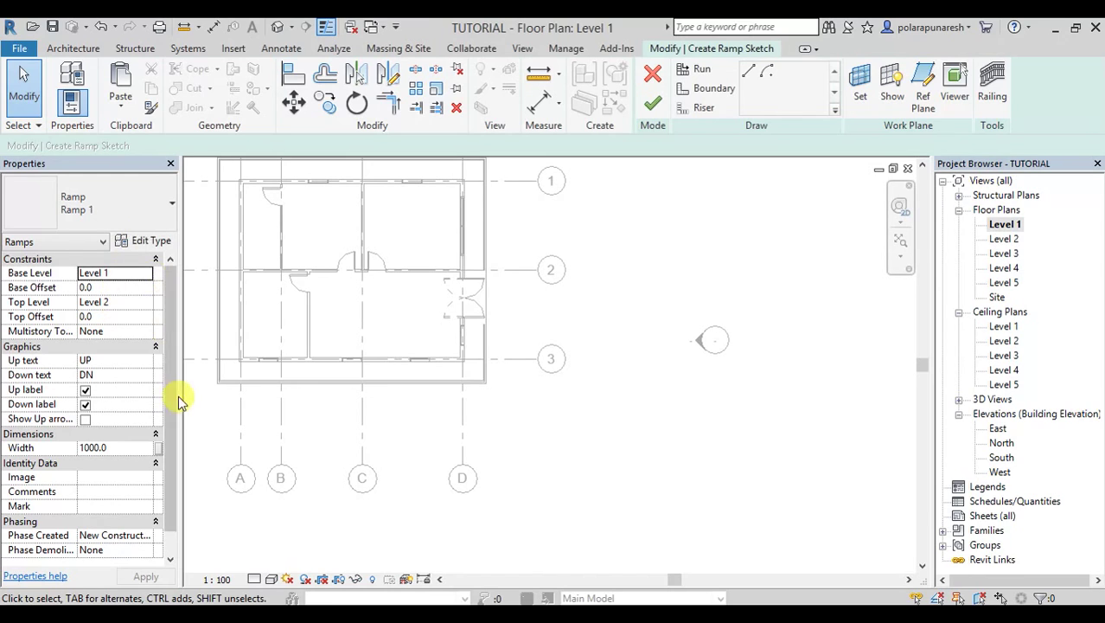
pyautogui.moveTo(173, 357); pyautogui.dragTo(173, 372)
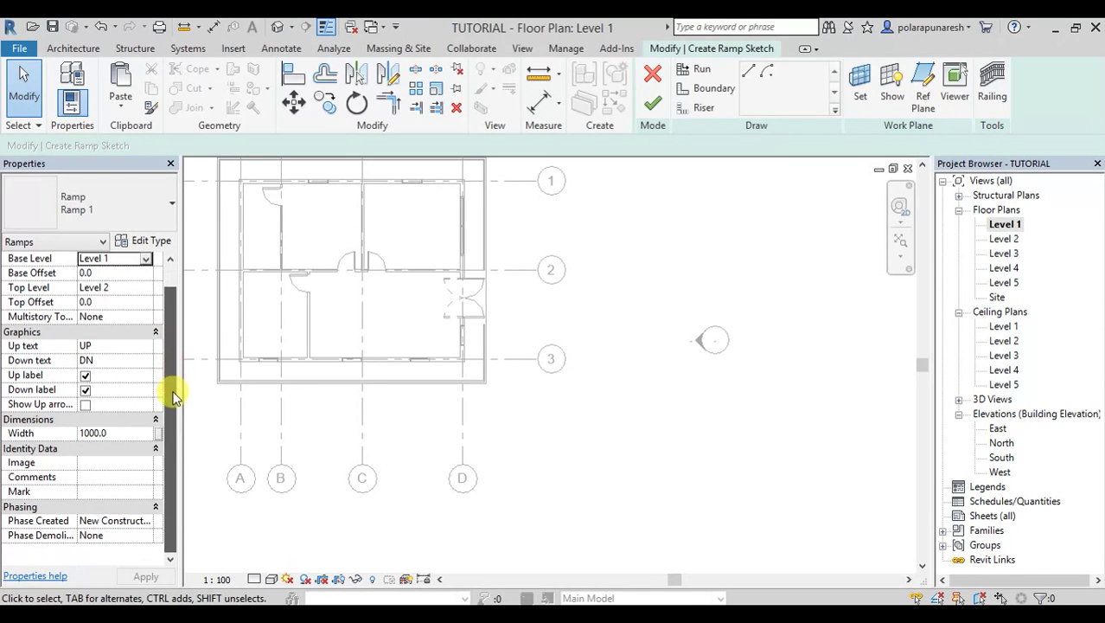
pyautogui.click(100, 438)
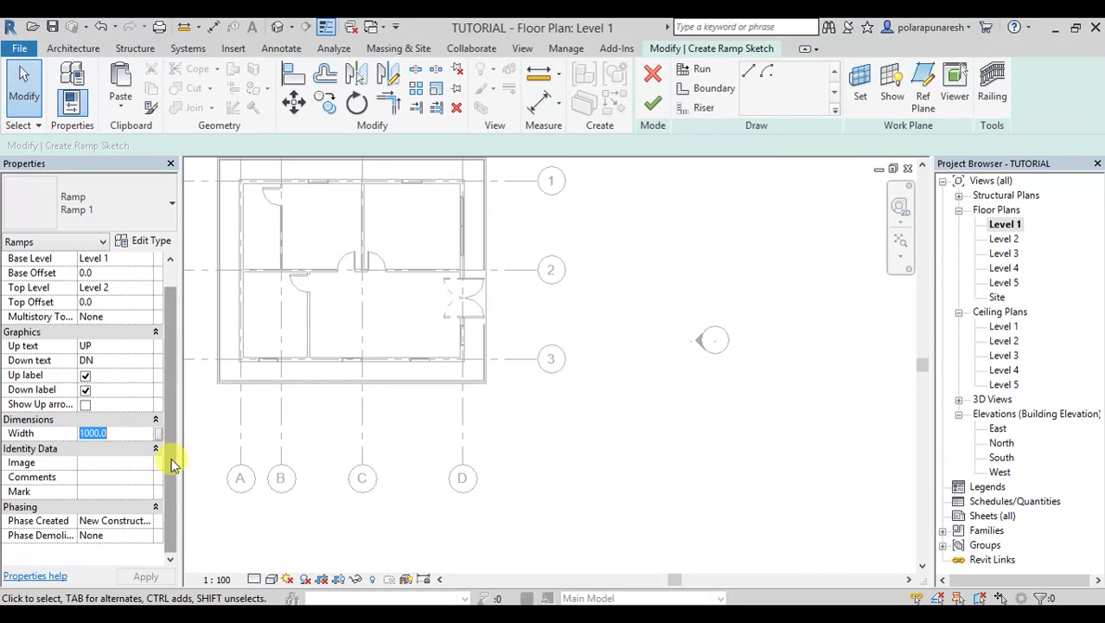
# Sketch a 12000 ramp run straight out from the entrance door and finish the ramp sketch
pyautogui.click(703, 74)
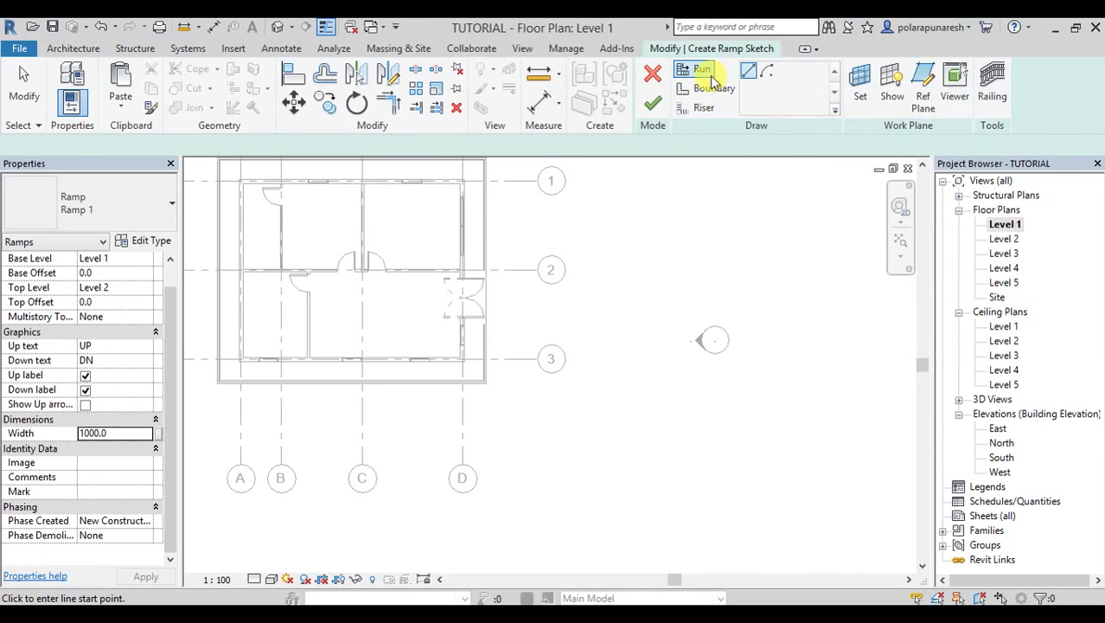
pyautogui.scroll(3, 551, 194)
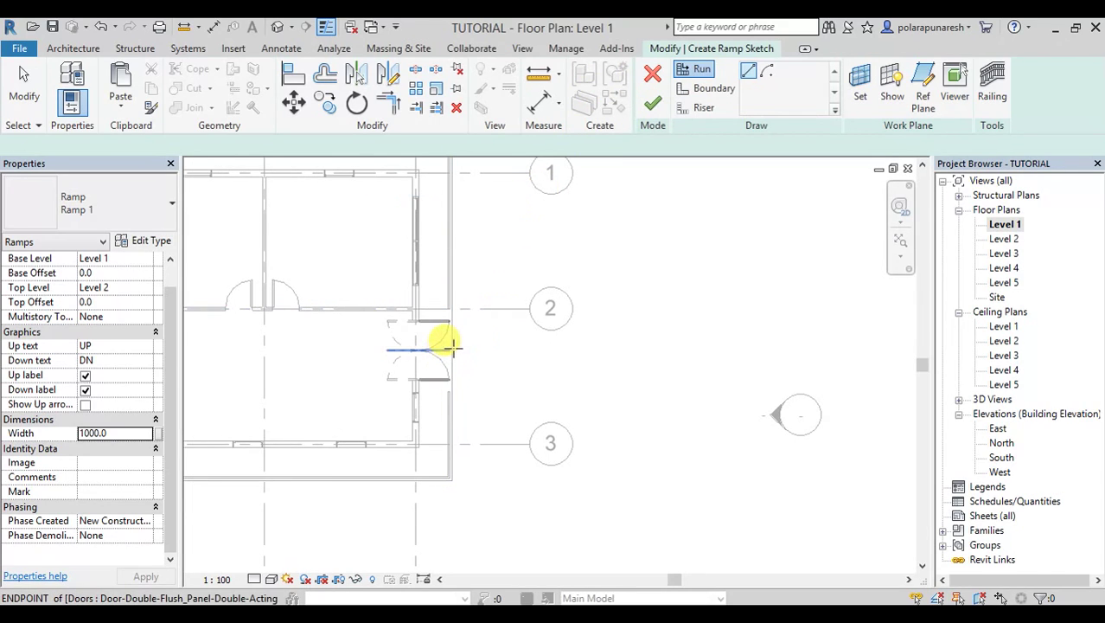
pyautogui.click(451, 348)
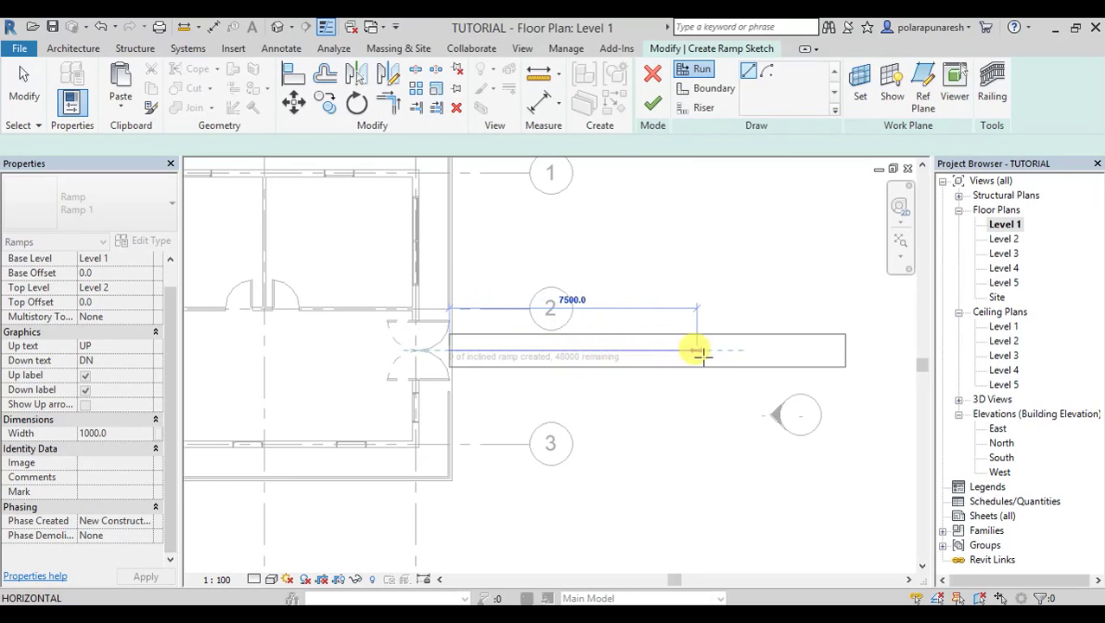
pyautogui.click(865, 355)
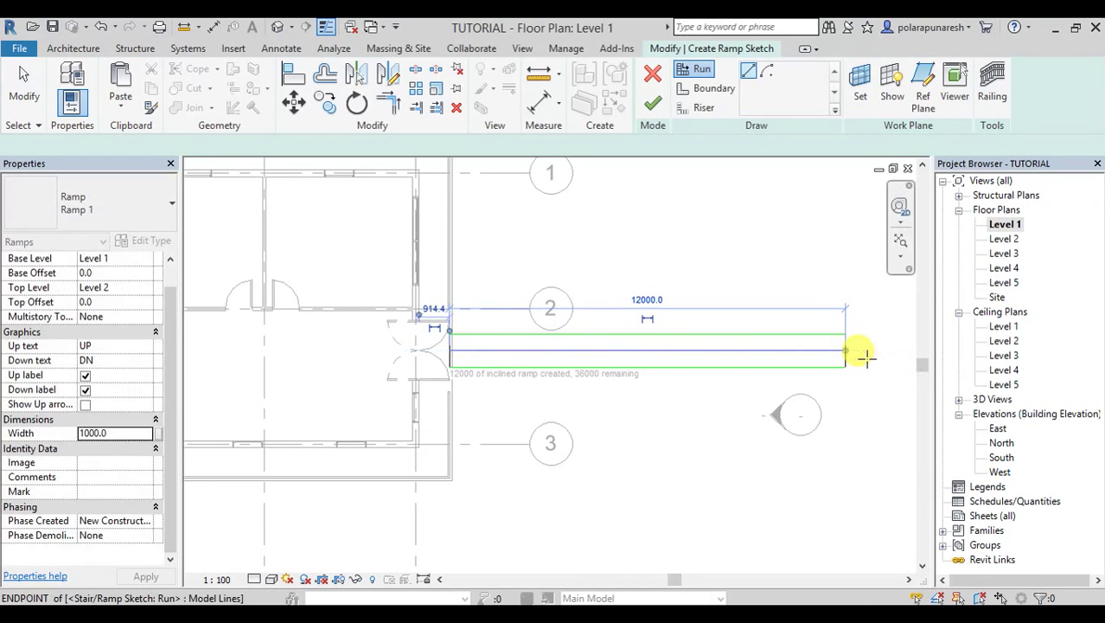
pyautogui.scroll(-2, 822, 371)
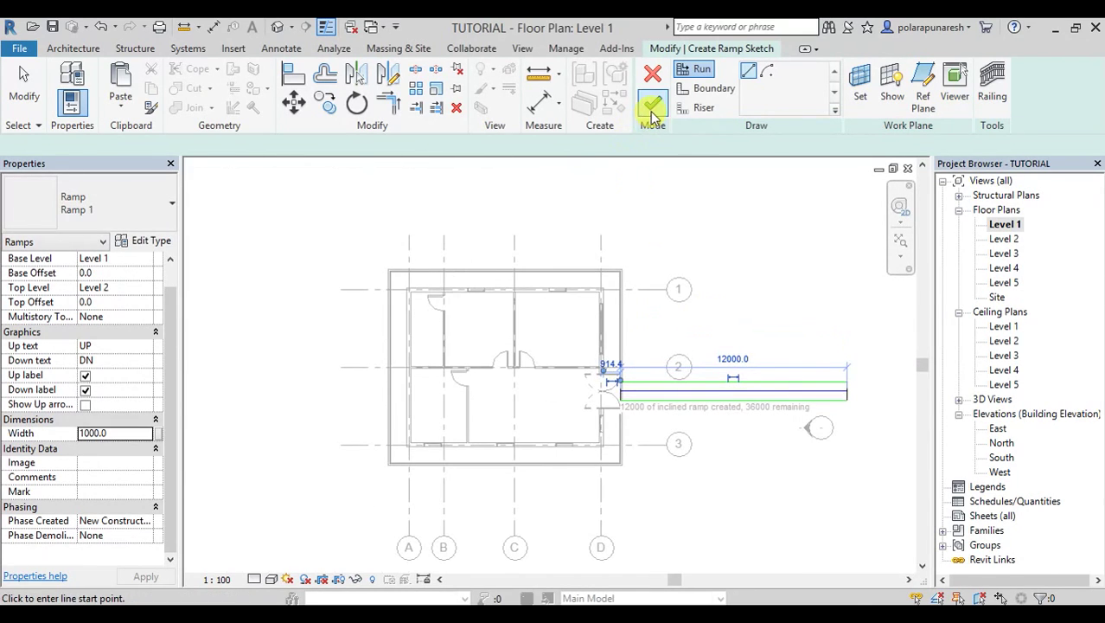
pyautogui.click(653, 105)
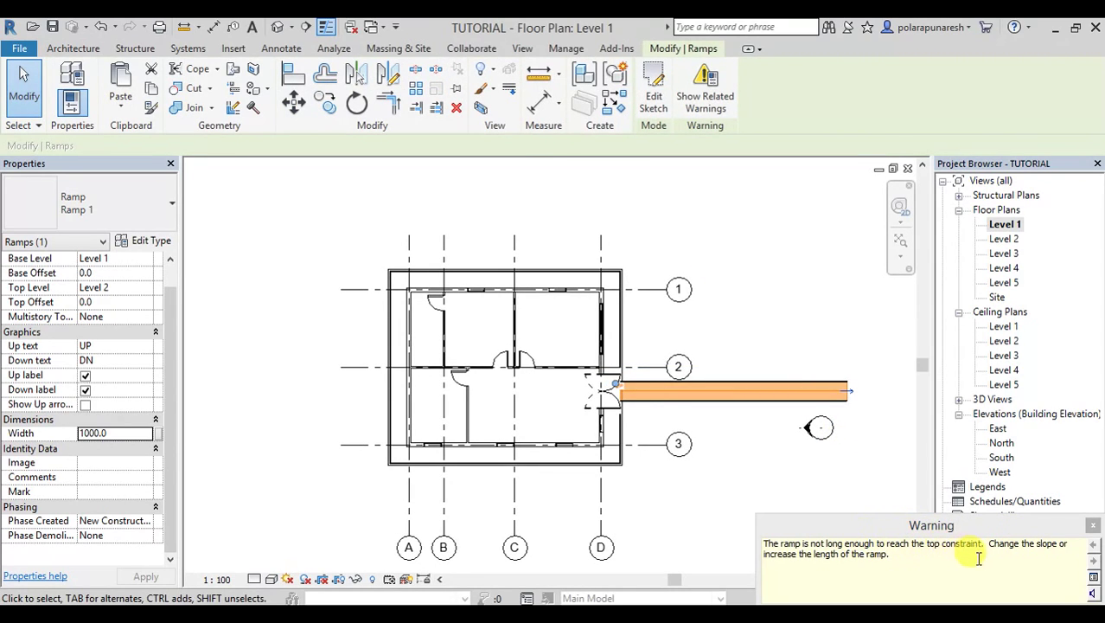
# Dismiss the ramp-length warning for the 12000 entrance ramp and return to the default 3D view
pyautogui.click(1092, 528)
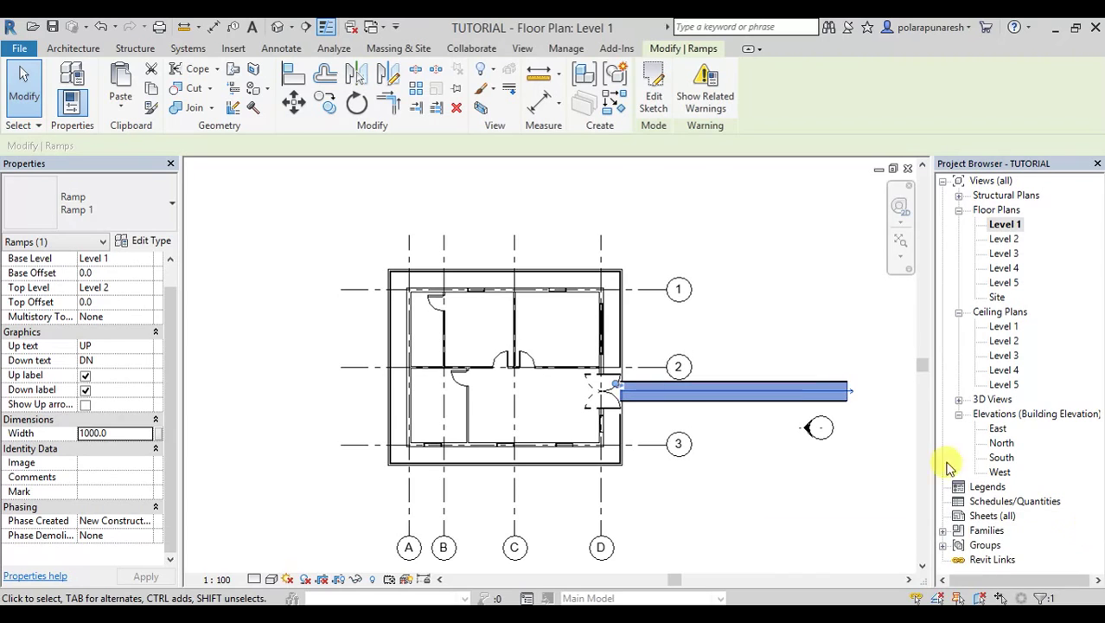
pyautogui.click(277, 28)
pyautogui.scroll(-2, 674, 382)
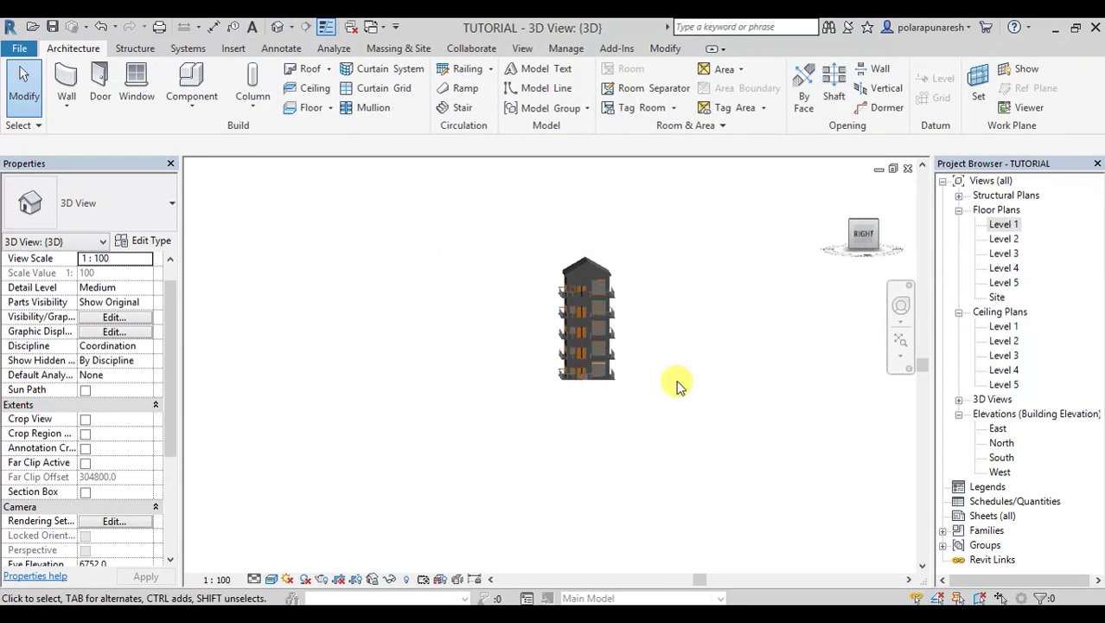
pyautogui.keyDown('shift'); pyautogui.moveTo(643, 366); pyautogui.dragTo(804, 433, button='middle'); pyautogui.keyUp('shift')
pyautogui.scroll(3, 617, 364)
pyautogui.scroll(2, 618, 363)
pyautogui.keyDown('shift'); pyautogui.moveTo(622, 363); pyautogui.dragTo(601, 192, button='middle'); pyautogui.keyUp('shift')
pyautogui.scroll(-1, 634, 346)
pyautogui.keyDown('shift'); pyautogui.moveTo(634, 346); pyautogui.dragTo(654, 407, button='middle'); pyautogui.keyUp('shift')
pyautogui.scroll(2, 647, 396)
pyautogui.scroll(2, 644, 395)
pyautogui.scroll(-5, 644, 395)
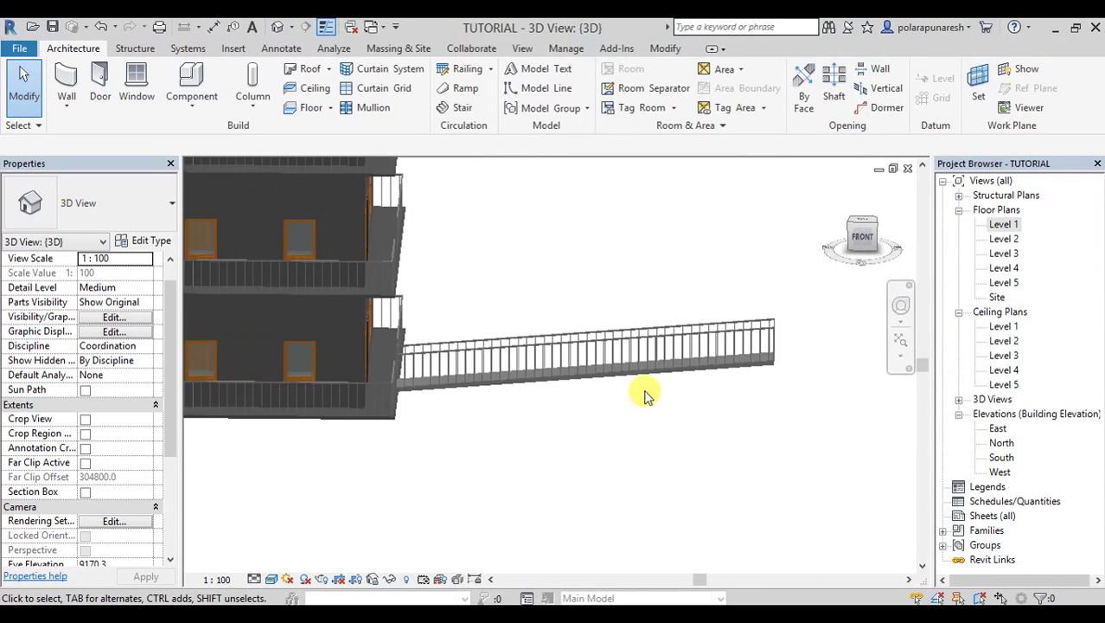
pyautogui.scroll(1, 644, 395)
pyautogui.scroll(1, 735, 390)
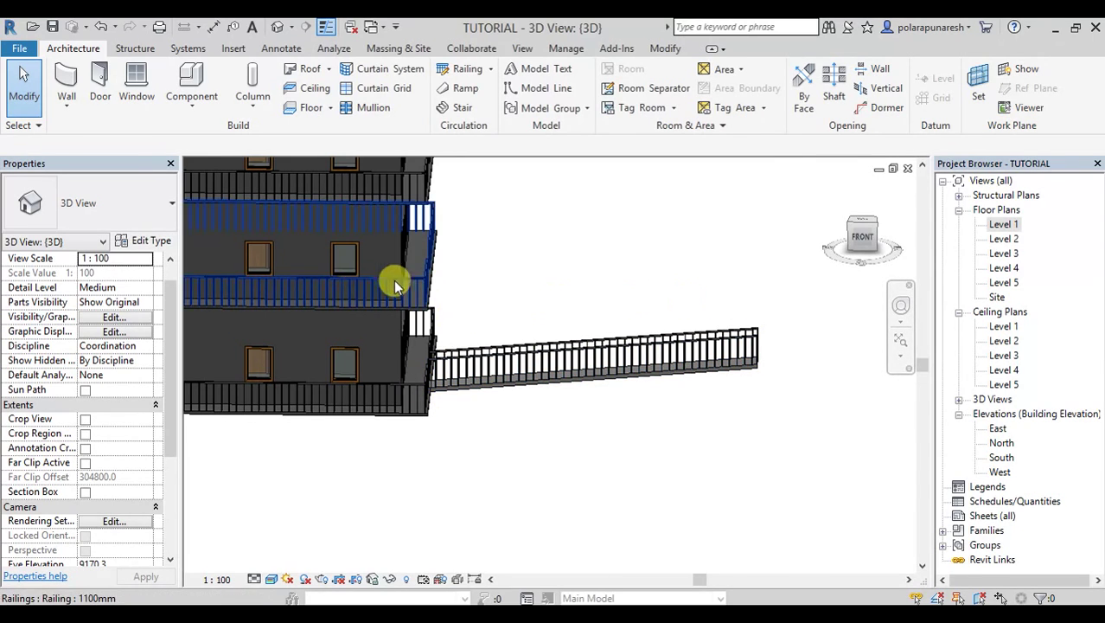
pyautogui.scroll(5, 450, 290)
pyautogui.scroll(-3, 450, 290)
pyautogui.keyDown('shift'); pyautogui.moveTo(456, 296); pyautogui.dragTo(510, 283, button='middle'); pyautogui.keyUp('shift')
pyautogui.scroll(3, 614, 411)
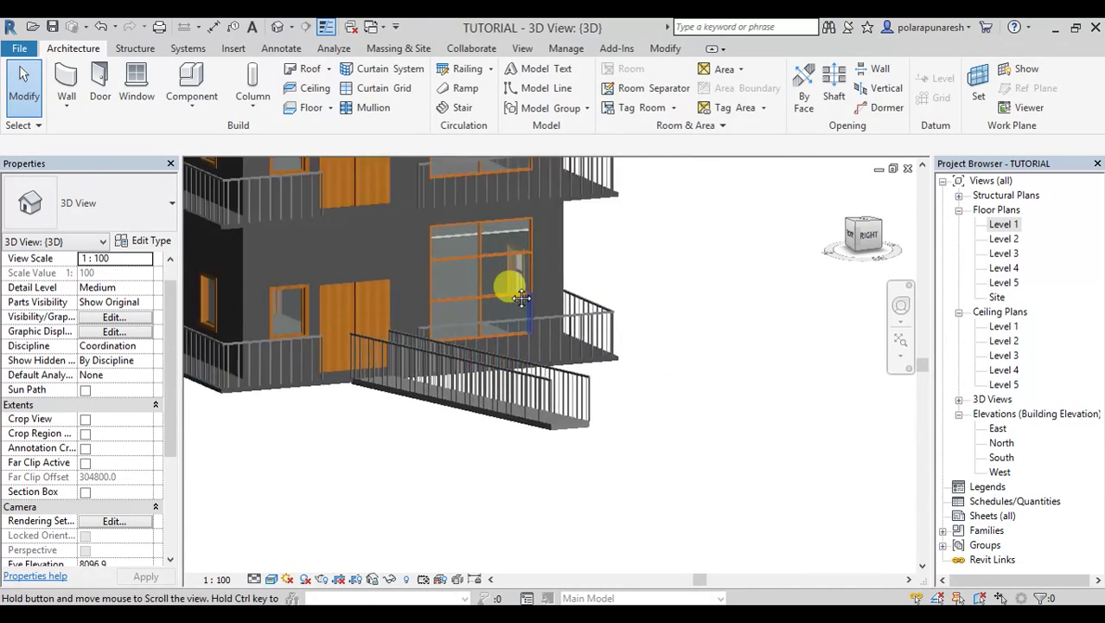
pyautogui.scroll(3, 509, 294)
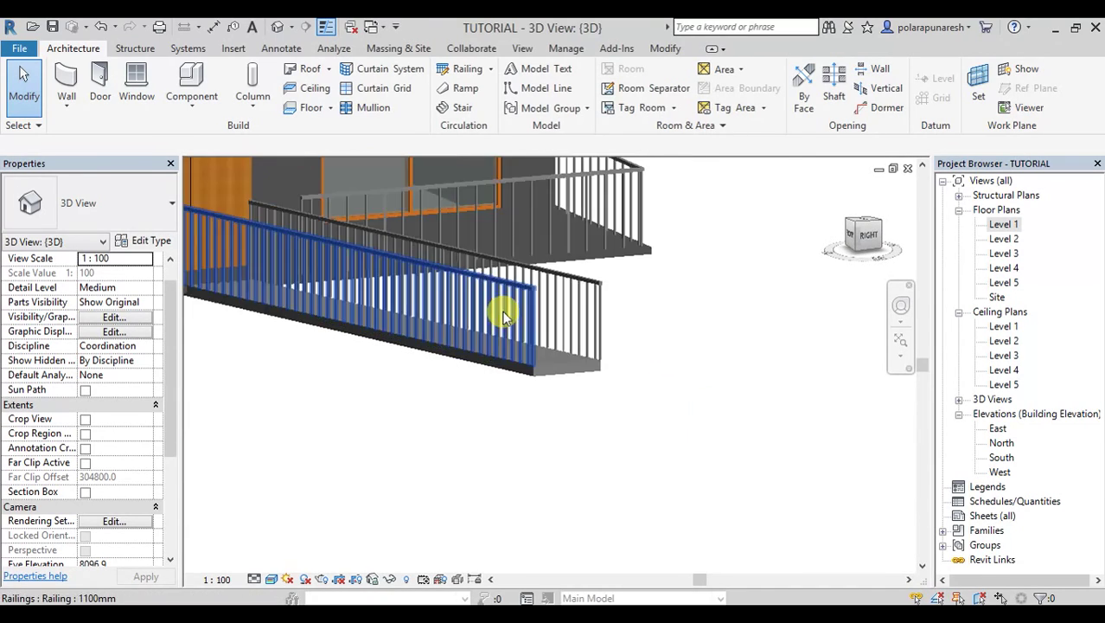
pyautogui.click(541, 366)
pyautogui.scroll(-3, 545, 369)
pyautogui.moveTo(548, 370); pyautogui.dragTo(482, 287, button='middle')
pyautogui.scroll(2, 588, 268)
pyautogui.scroll(-5, 482, 287)
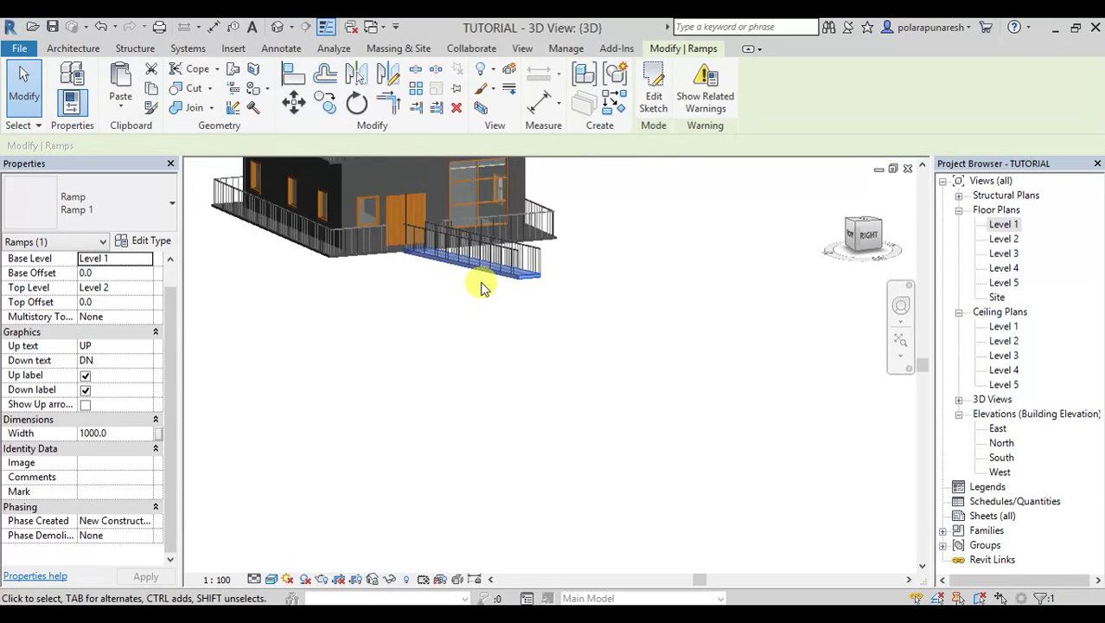
pyautogui.scroll(5, 512, 269)
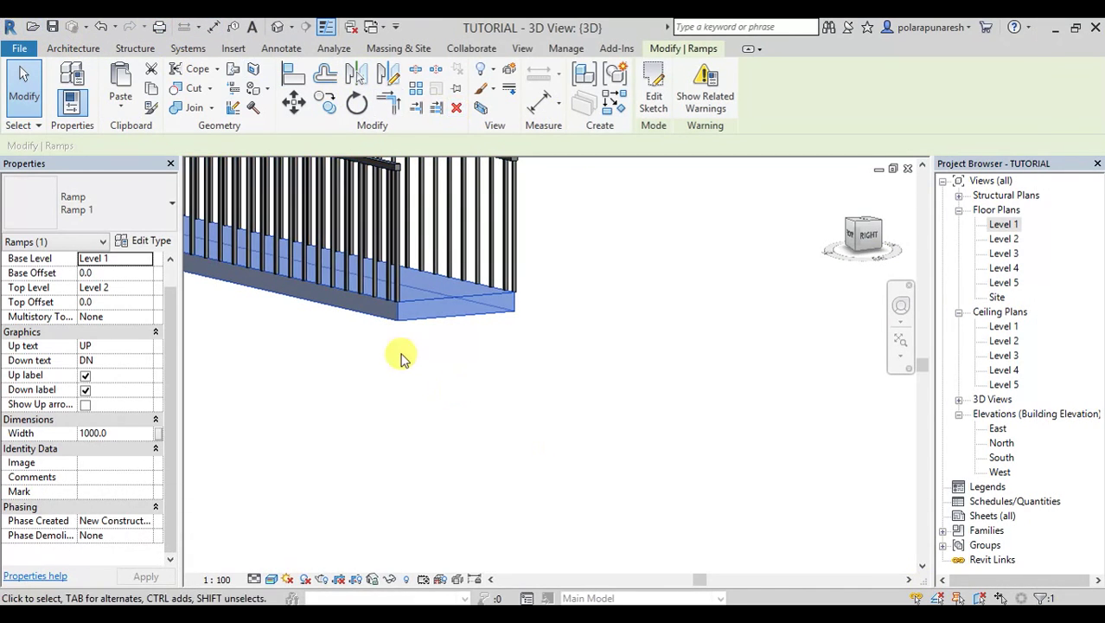
pyautogui.keyDown('shift'); pyautogui.moveTo(414, 356); pyautogui.dragTo(323, 397, button='middle'); pyautogui.keyUp('shift')
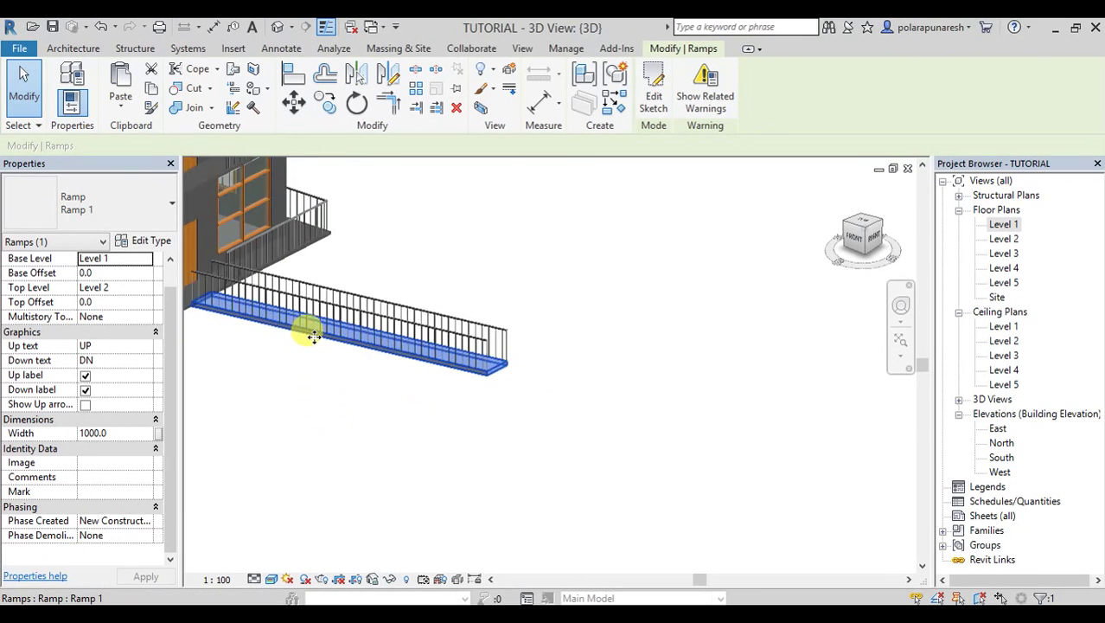
pyautogui.scroll(-2, 244, 313)
pyautogui.scroll(3, 244, 313)
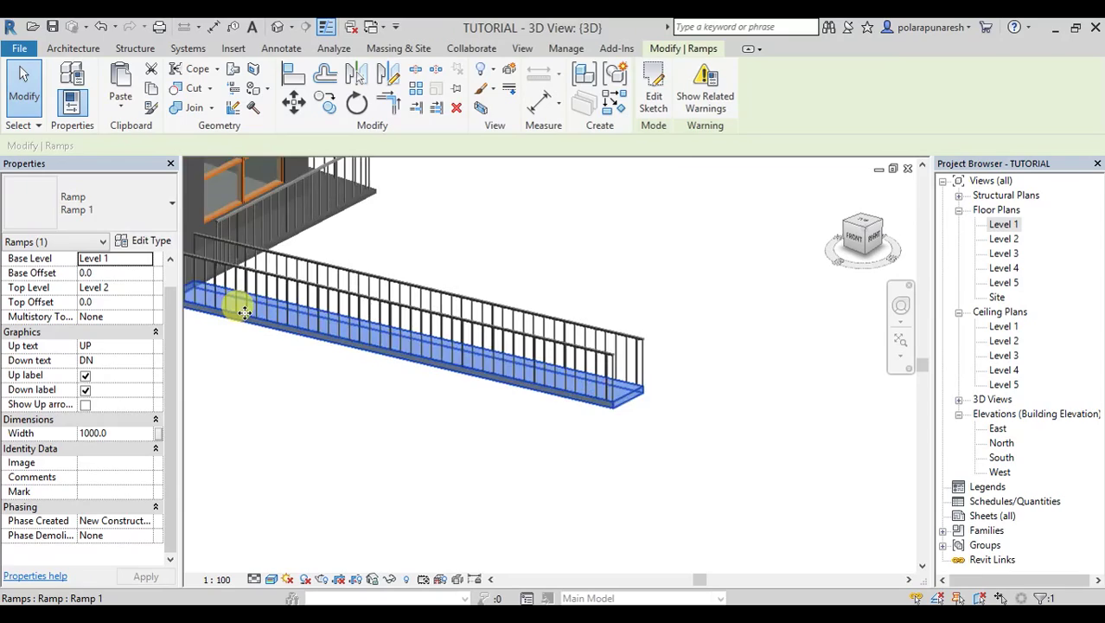